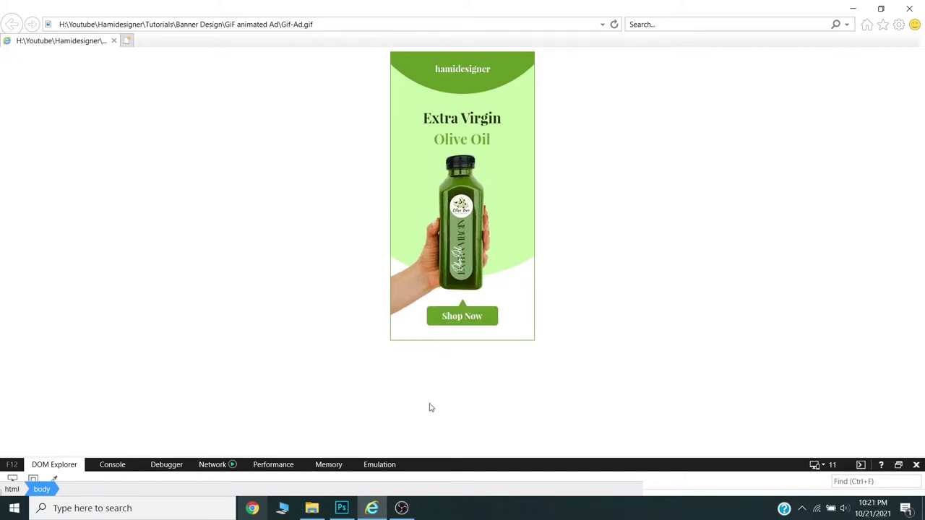
Leave the Internet Explorer GIF preview and return to Gif Ad.psd in Photoshop
click(342, 509)
Create a new 300×600 px document named Olive_Oil_banner_ad
click(38, 7)
click(39, 9)
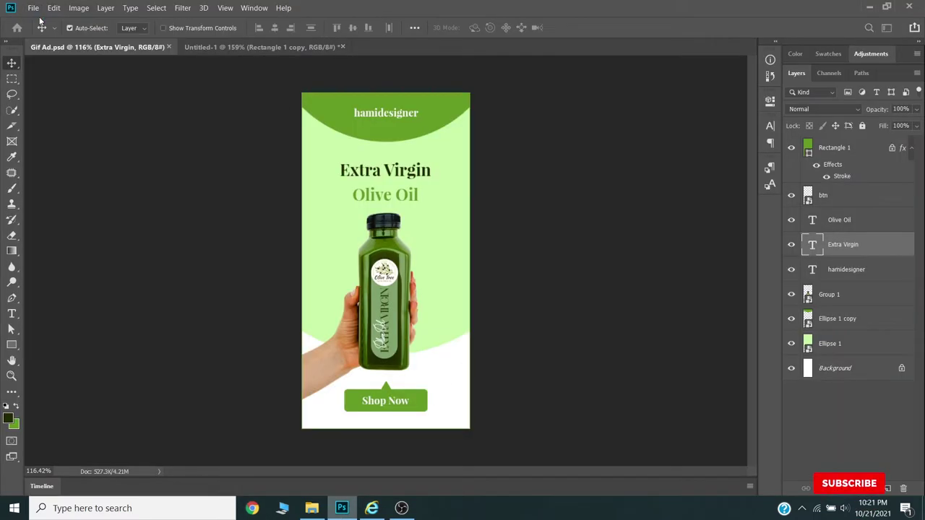
key(ctrl+n)
double_click(498, 130)
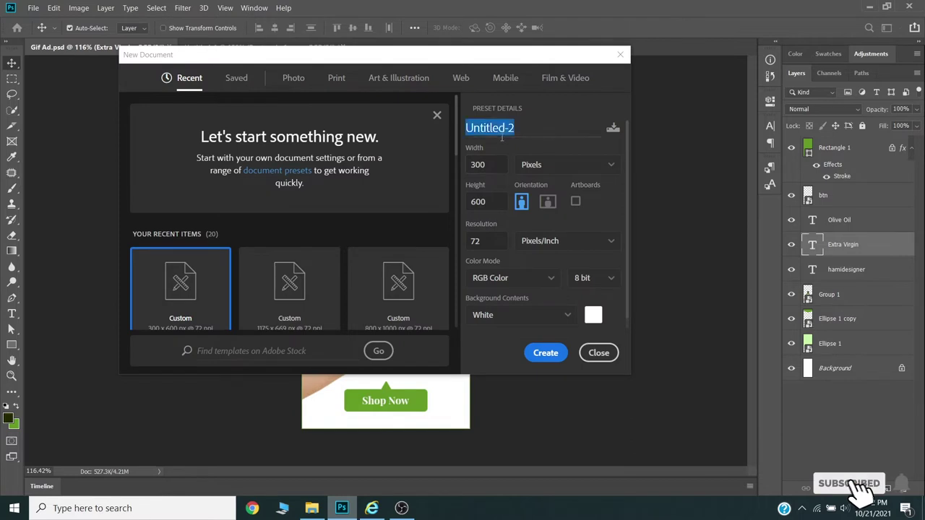
text(Oil_banner_)
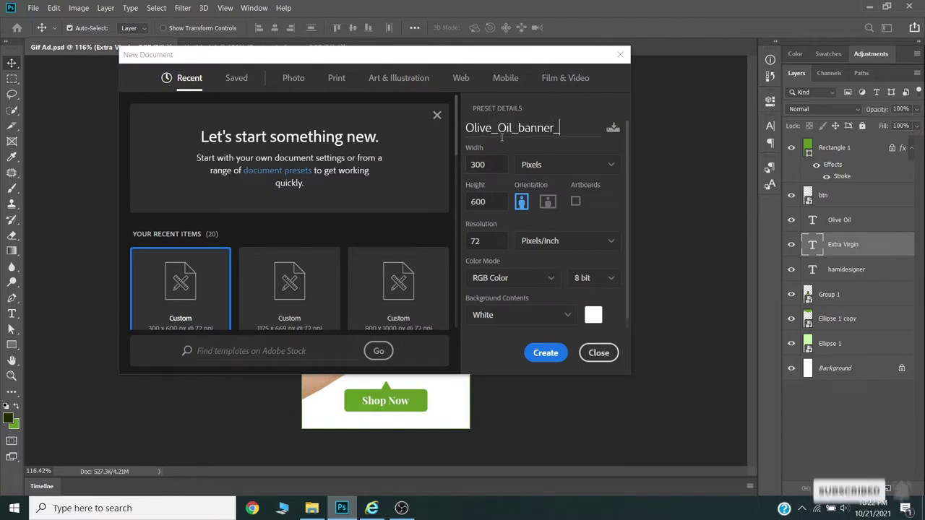
text(ad)
click(547, 355)
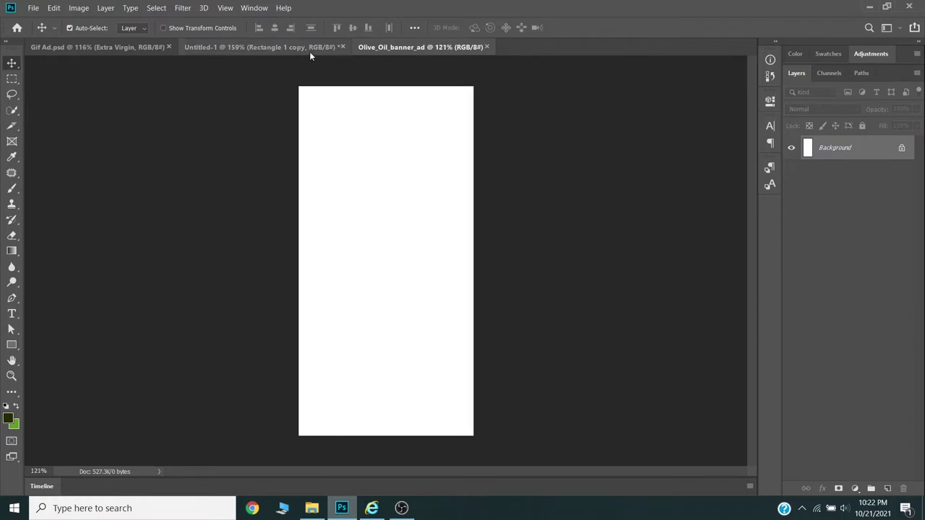
Copy the three green colour squares from Untitled-1 into the banner
click(309, 47)
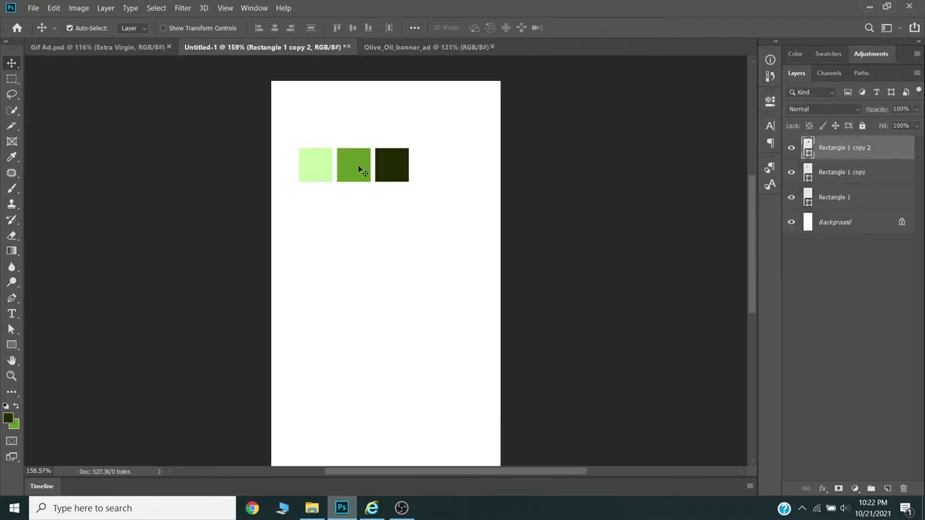
drag(357, 164, 389, 147)
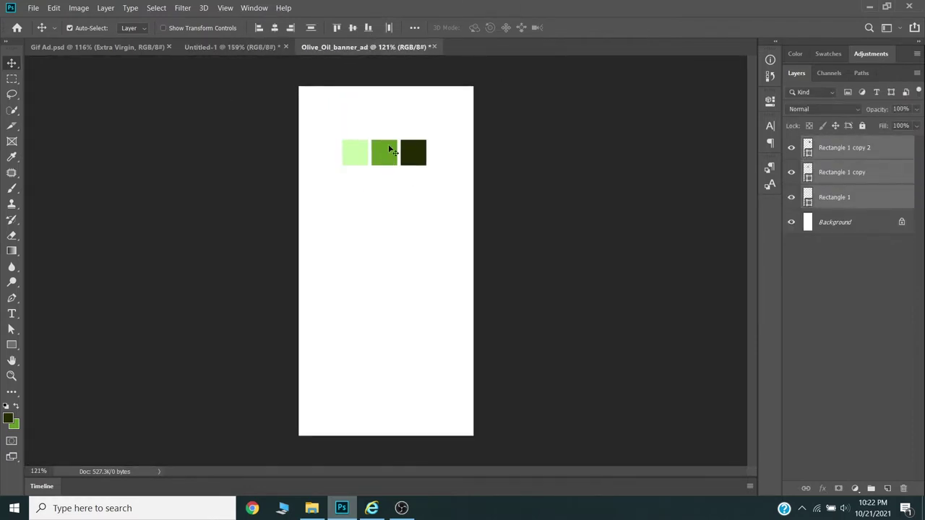
click(395, 229)
click(11, 345)
Draw a large circle on the banner and fill it light green from the swatches
click(39, 367)
drag(385, 245, 549, 412)
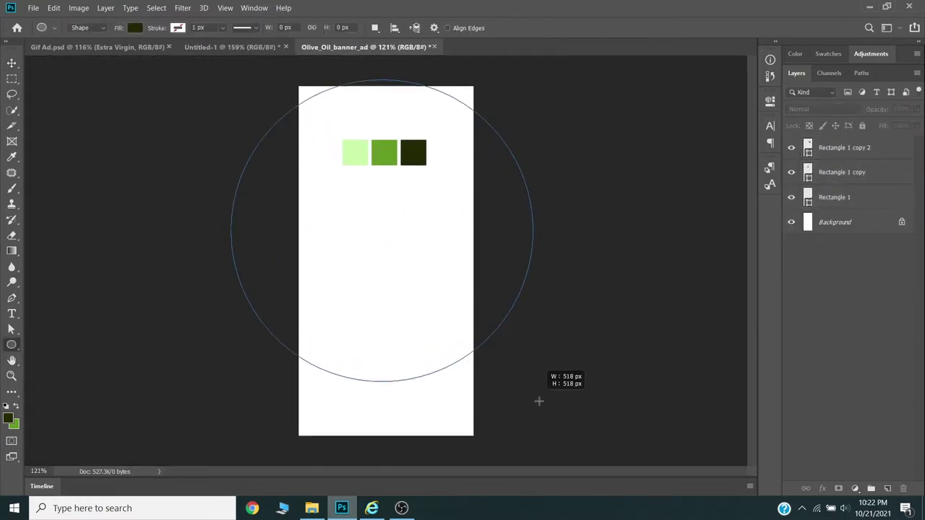
key(v)
drag(393, 336, 372, 296)
drag(831, 222, 831, 230)
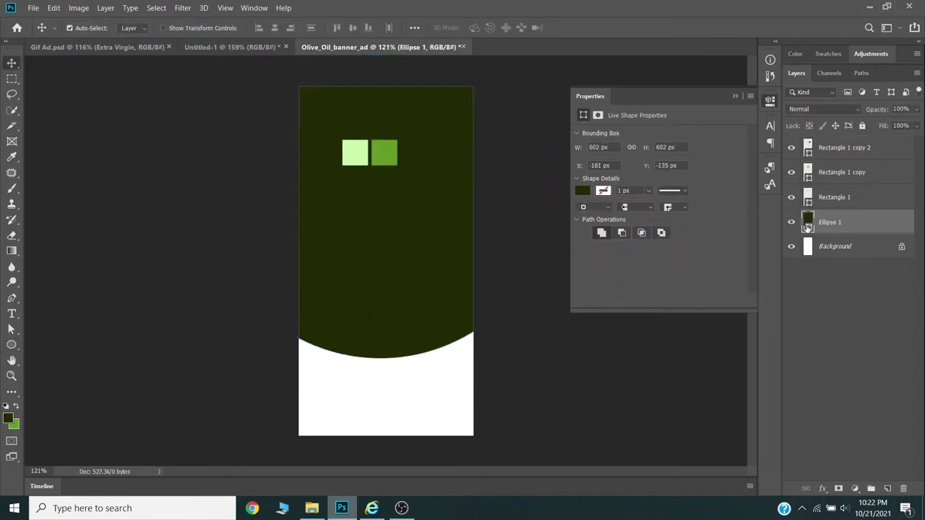
double_click(807, 221)
click(595, 294)
click(819, 280)
Duplicate the ellipse, fill the copy darker green, and shrink it into a smaller top arc
right_click(860, 218)
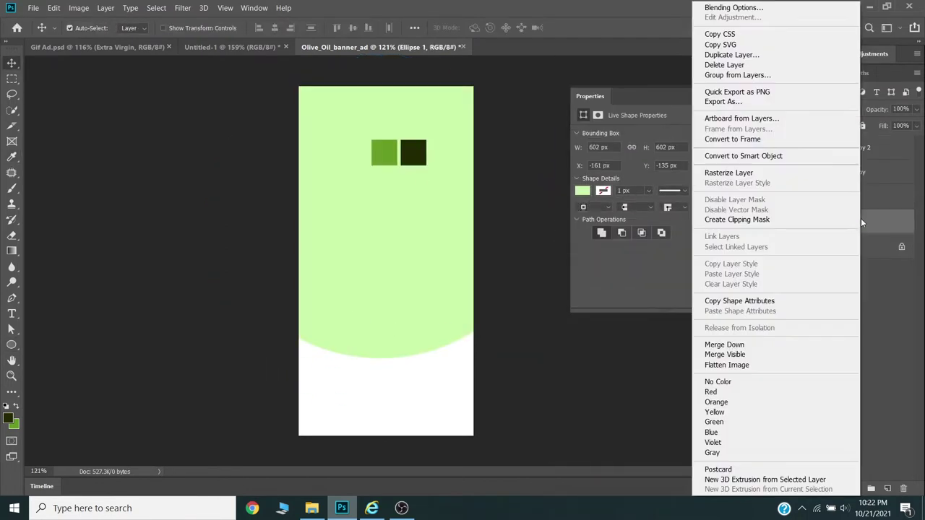
click(777, 56)
key(Return)
drag(403, 258, 393, 127)
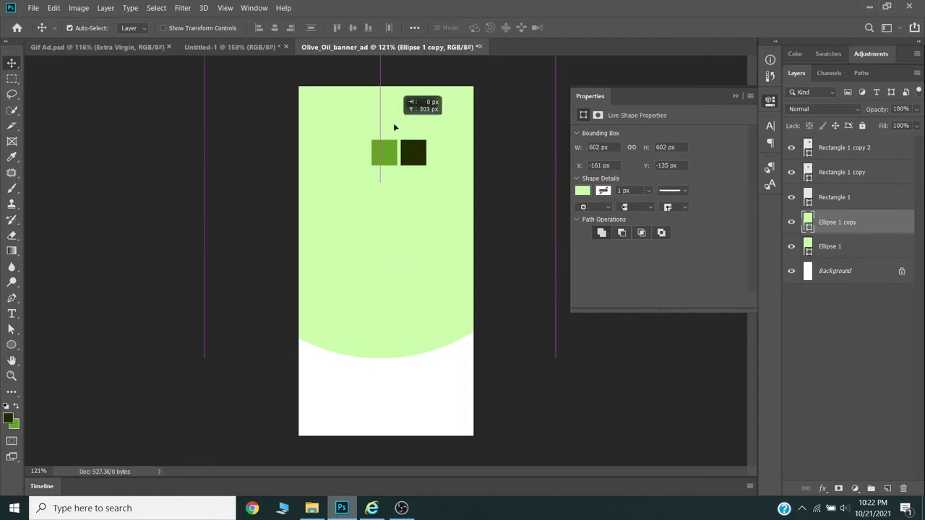
double_click(808, 225)
click(665, 347)
click(819, 281)
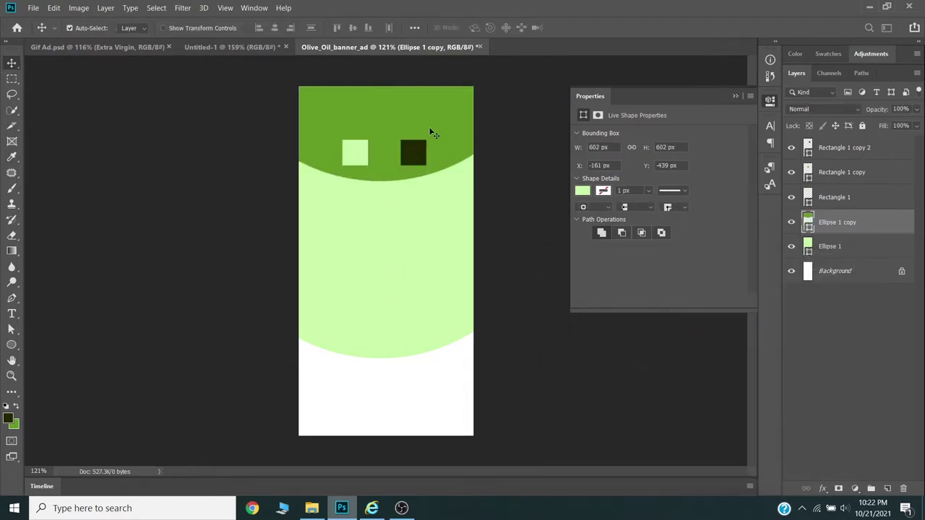
key(ctrl+t)
drag(554, 180, 513, 130)
key(Return)
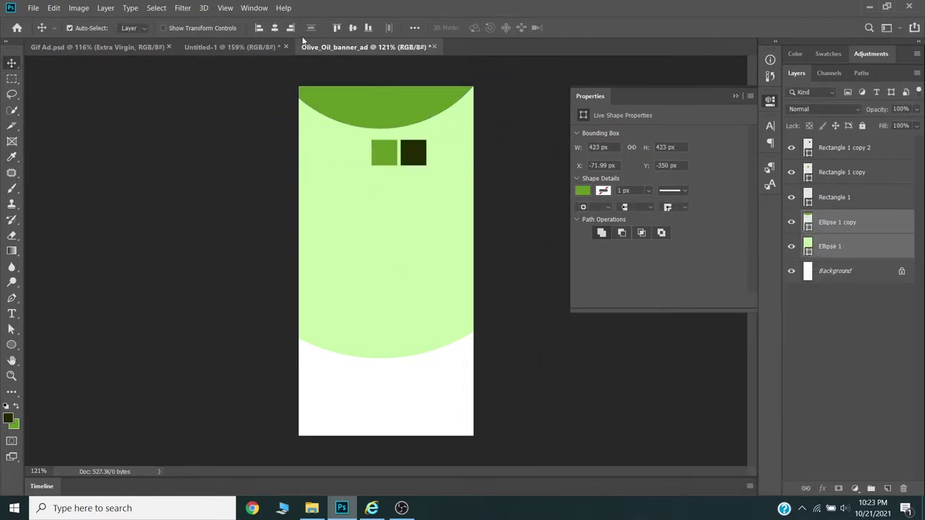
Convert the Ellipse 1 copy layer to a smart object
ctrl+click(429, 301)
ctrl+click(521, 226)
click(439, 215)
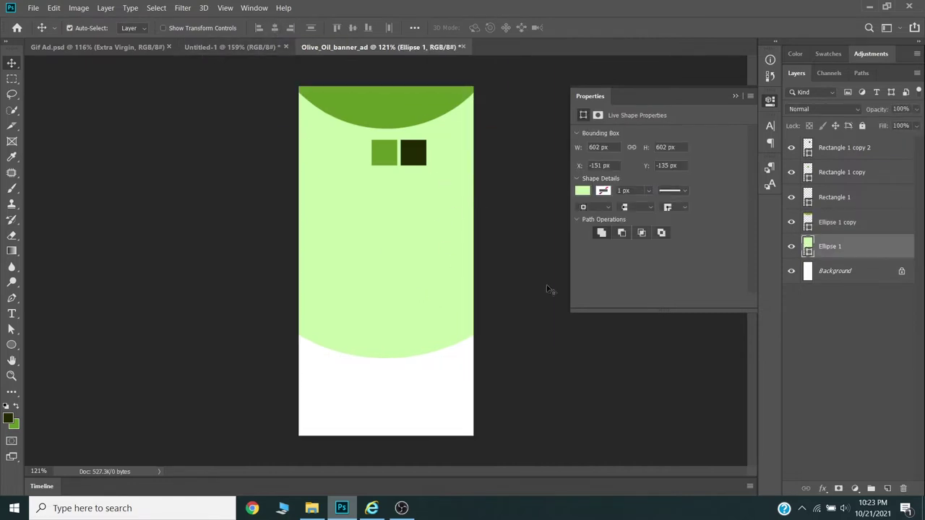
right_click(877, 252)
click(392, 118)
right_click(870, 230)
click(794, 156)
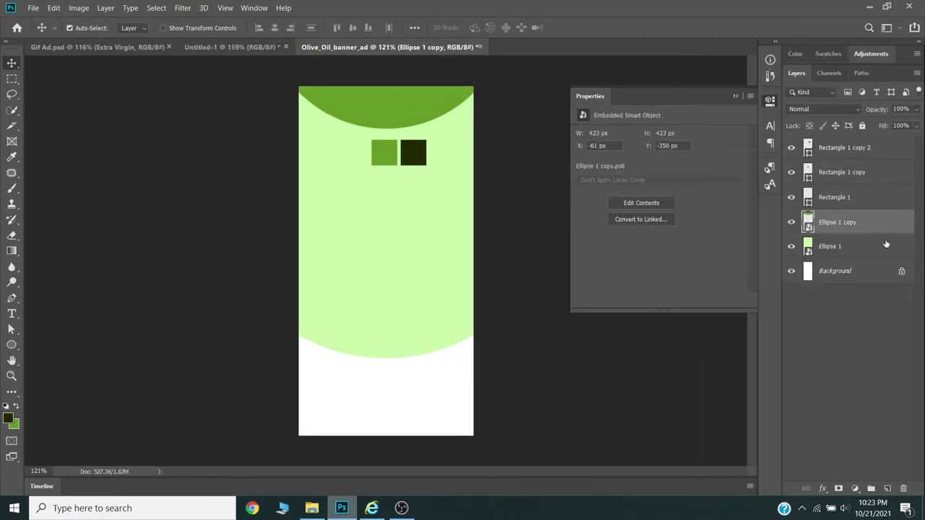
Add 'hamidesigner' text at 18 pt, centred on the top arc
click(770, 126)
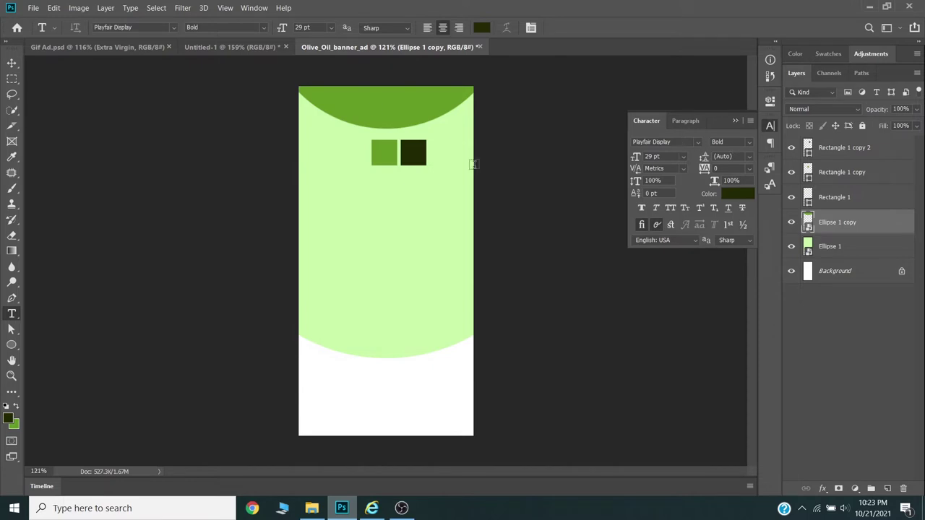
click(319, 112)
text(hamidesigner)
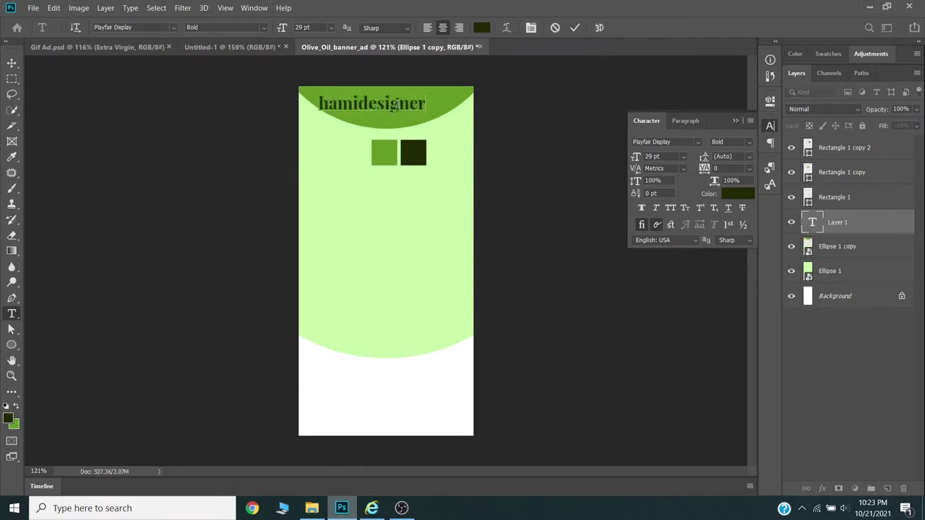
key(ctrl+a)
text(8)
key(Return)
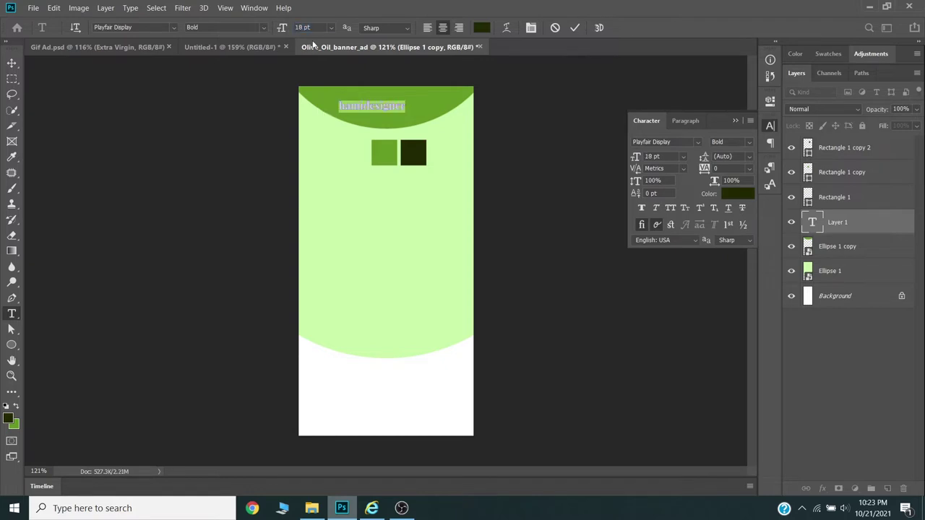
key(ctrl+Return)
key(v)
drag(360, 109, 384, 108)
Colour the hamidesigner text white
click(742, 193)
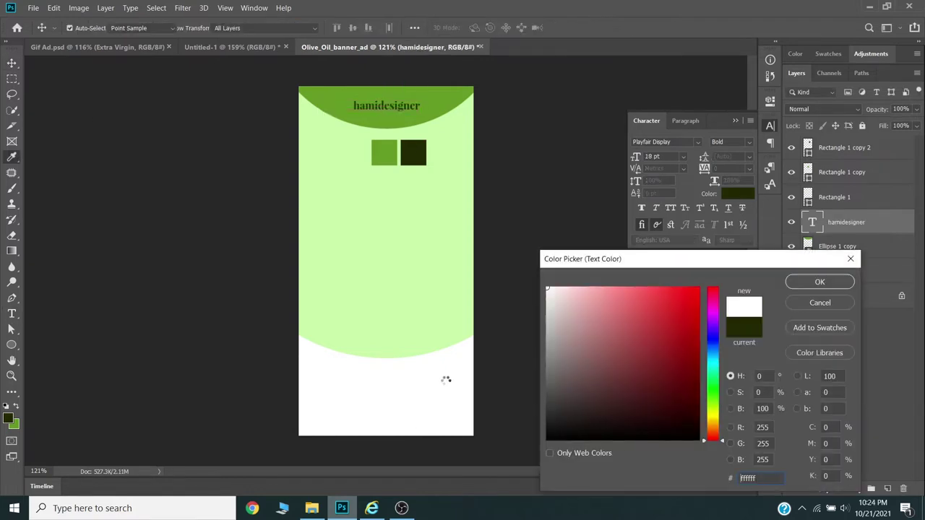
click(443, 377)
click(818, 281)
click(744, 201)
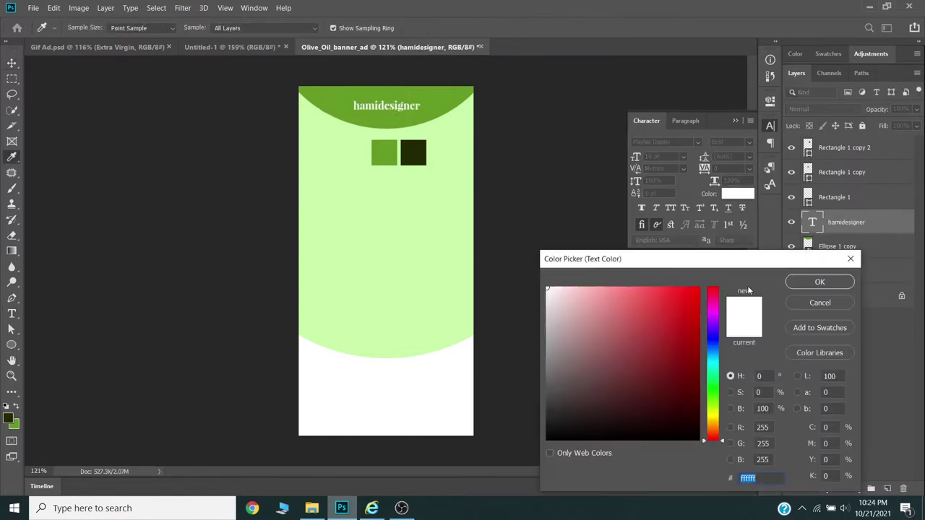
click(820, 282)
Duplicate the title below the squares in dark green at 30 pt, retyped as 'Extra Virgin'
drag(384, 108, 400, 184)
click(737, 194)
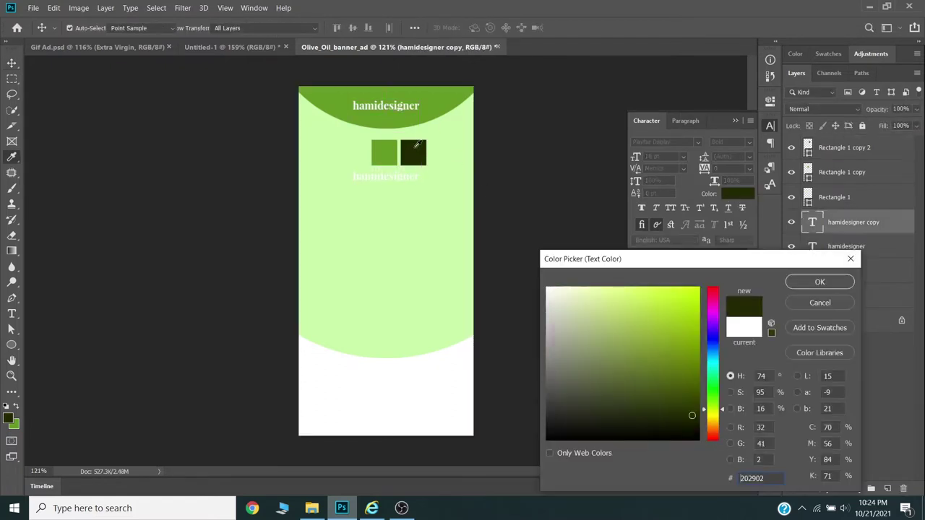
click(414, 152)
click(820, 281)
text(0)
key(Return)
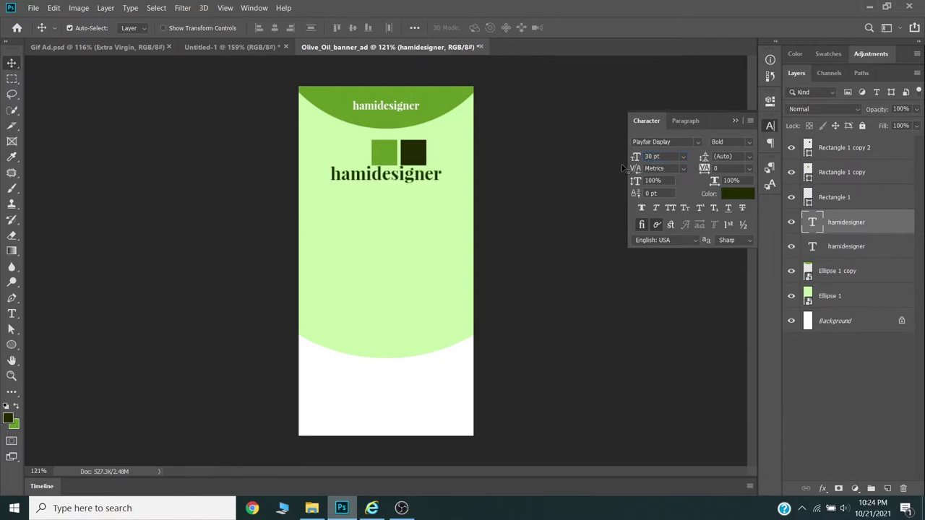
key(t)
double_click(386, 176)
text(Extra Virgin)
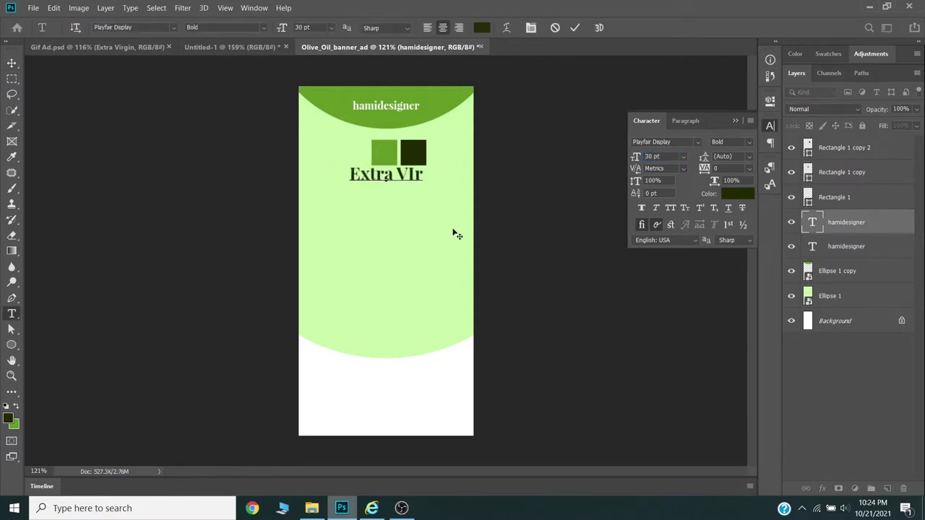
Duplicate 'Extra Virgin' into an 'Olive Oil' line placed just below it
click(11, 64)
drag(386, 175, 386, 200)
key(t)
double_click(386, 200)
text(Olive Oi)
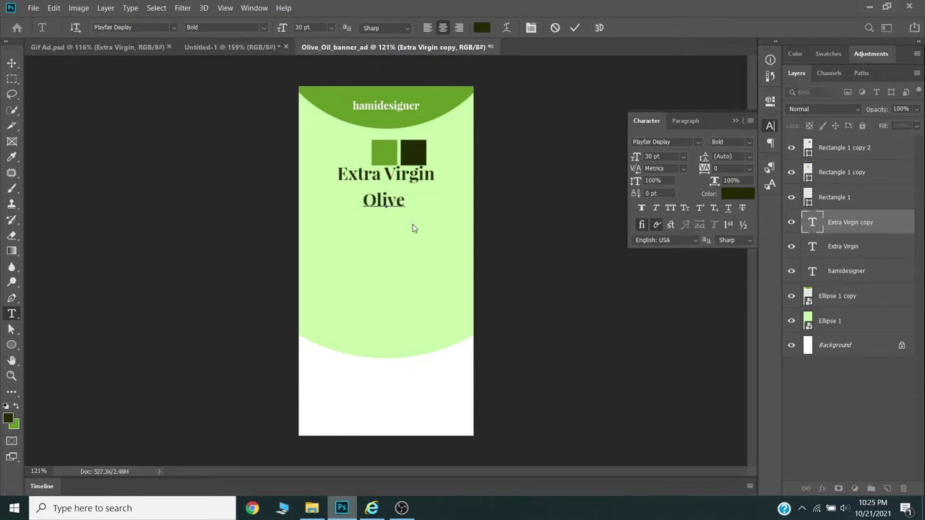
text(l)
key(ctrl+Return)
key(v)
mouse_move(411, 212)
mouse_down()
mouse_move(390, 174)
mouse_move(352, 231)
mouse_up()
Delete the three colour squares and make the Olive Oil text medium green
shift+click(386, 174)
key(Delete)
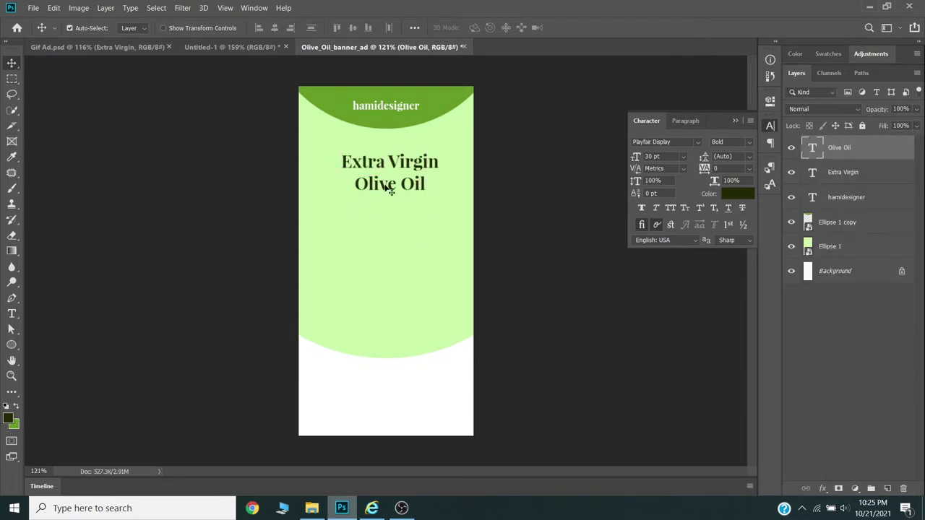
click(737, 193)
click(665, 338)
click(817, 282)
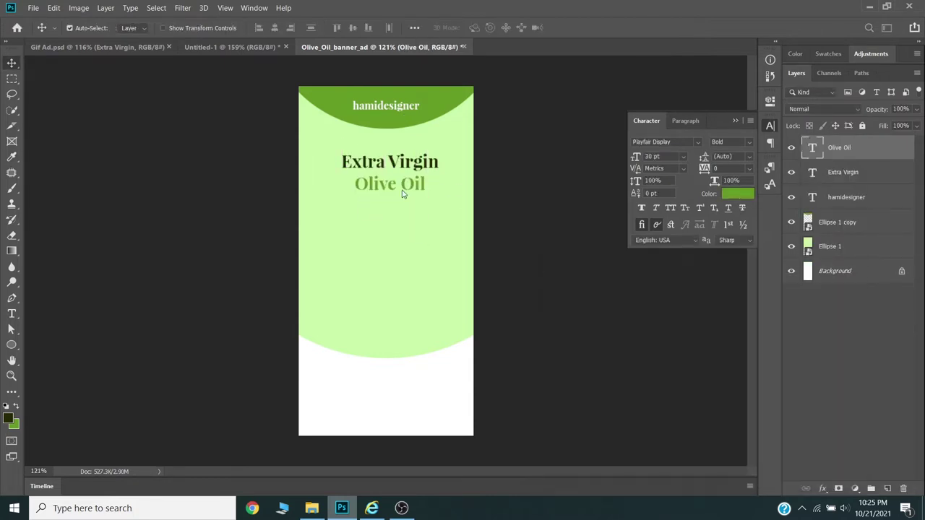
Centre both headlines horizontally on the banner
ctrl+shift+click(390, 162)
key(ctrl+a)
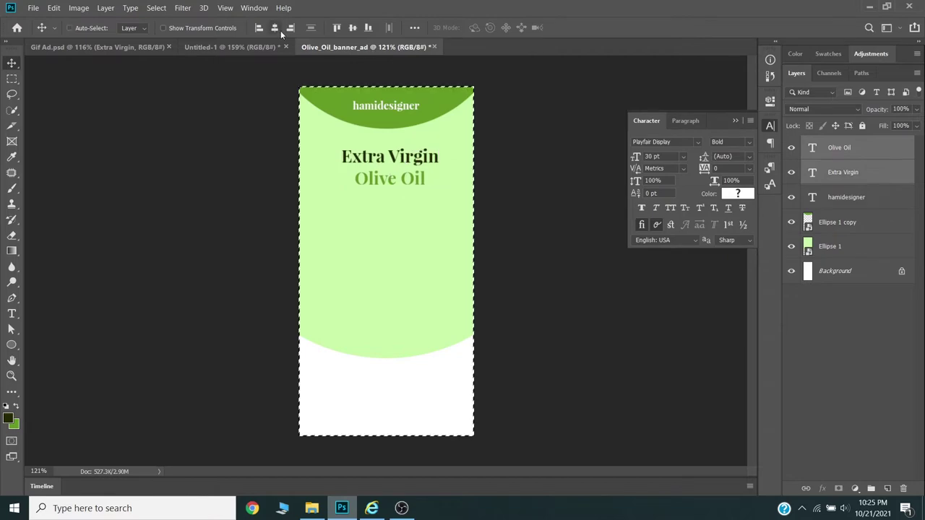
click(275, 27)
key(ctrl+d)
Place the hand-held bottle photo from the assets folder onto the banner
click(311, 508)
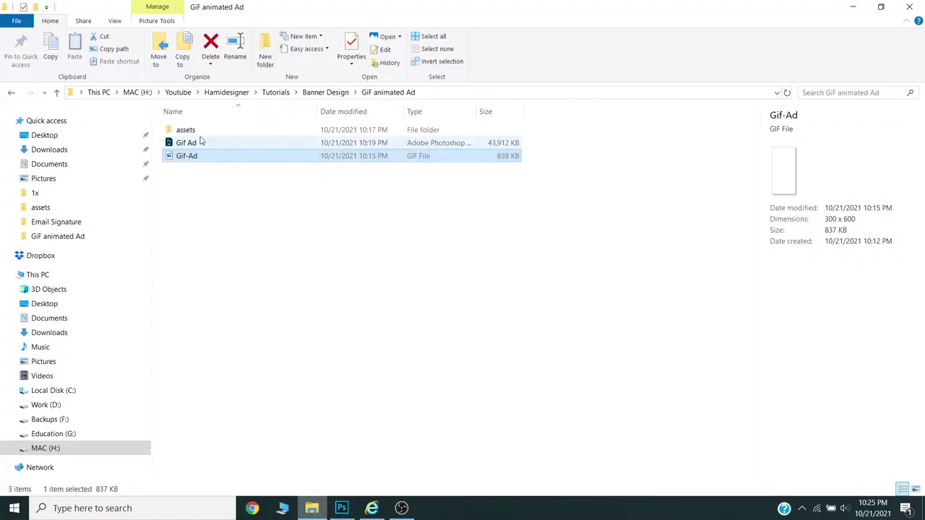
double_click(186, 130)
mouse_move(192, 140)
mouse_down()
mouse_move(379, 314)
mouse_move(376, 300)
mouse_up()
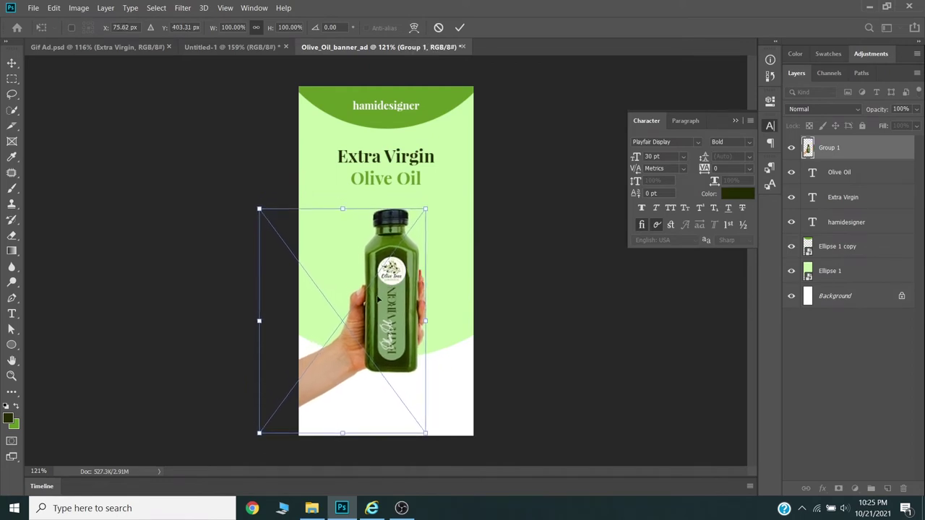
Commit the bottle placement and nudge both headlines slightly down
key(Return)
click(390, 180)
shift+click(398, 158)
drag(398, 158, 398, 165)
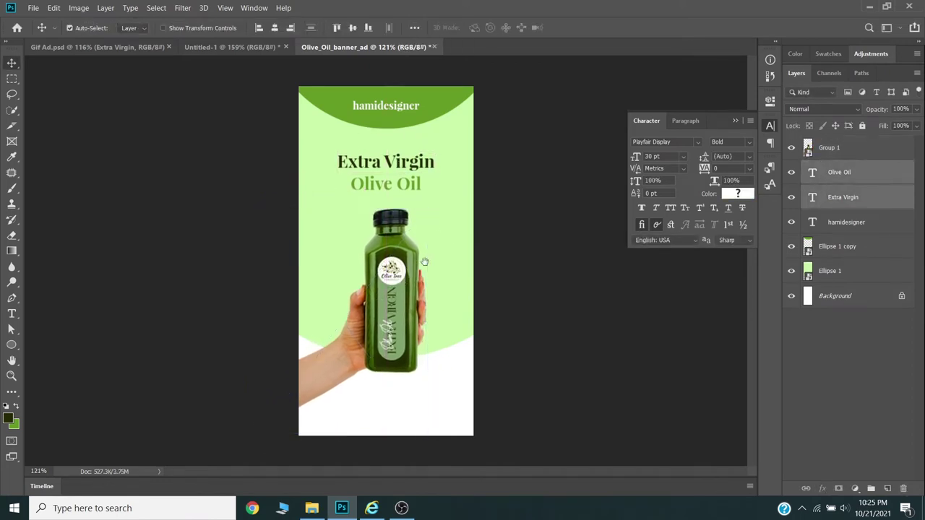
Draw a centred green rounded rectangle near the bottom and shift the bottle slightly up-left
click(406, 370)
click(11, 345)
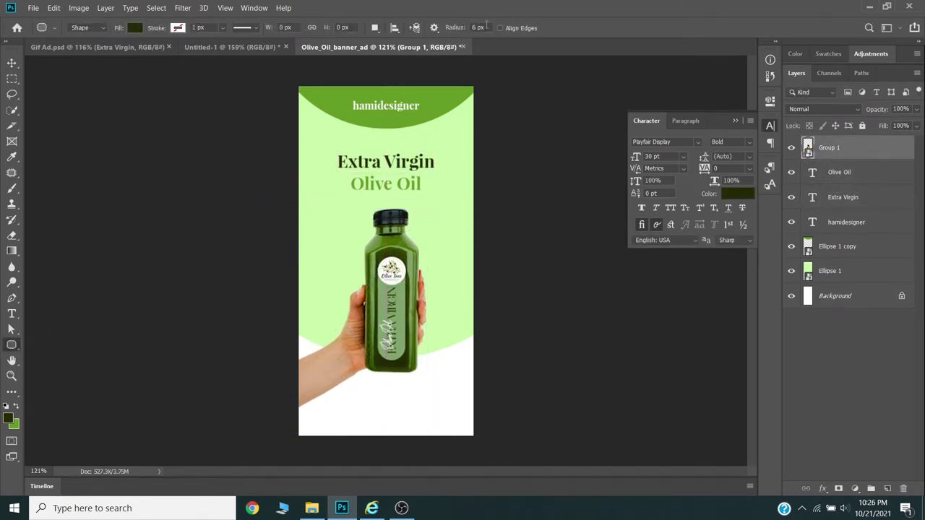
mouse_move(348, 391)
mouse_down()
mouse_move(426, 414)
mouse_move(383, 410)
mouse_up()
key(v)
click(275, 28)
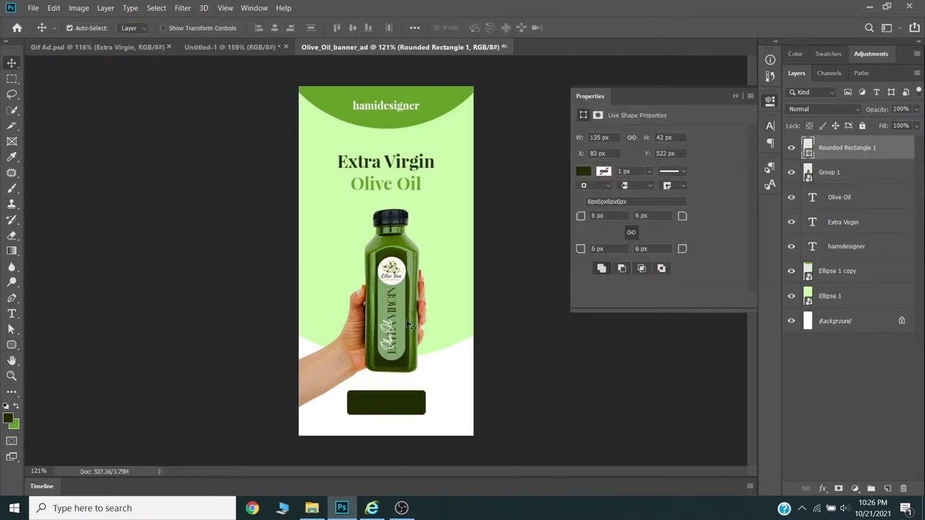
drag(408, 324, 401, 321)
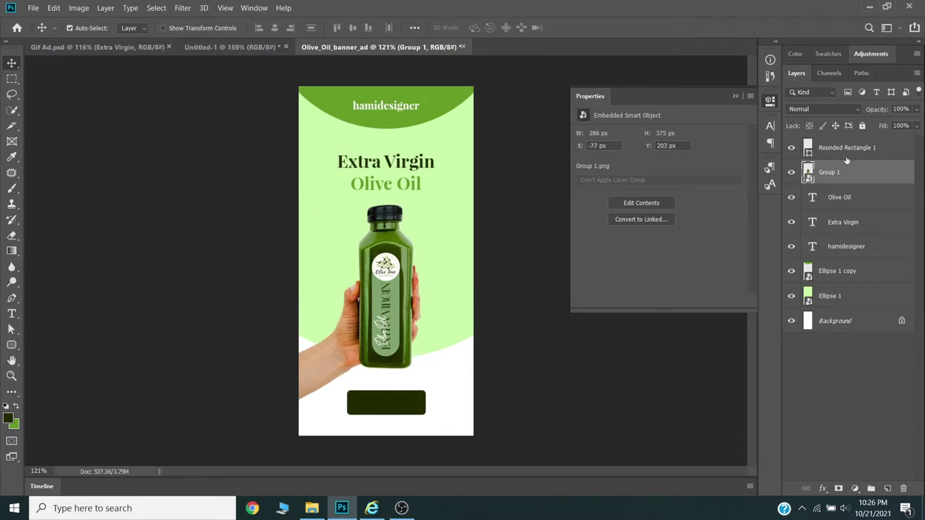
click(843, 143)
click(582, 171)
click(819, 281)
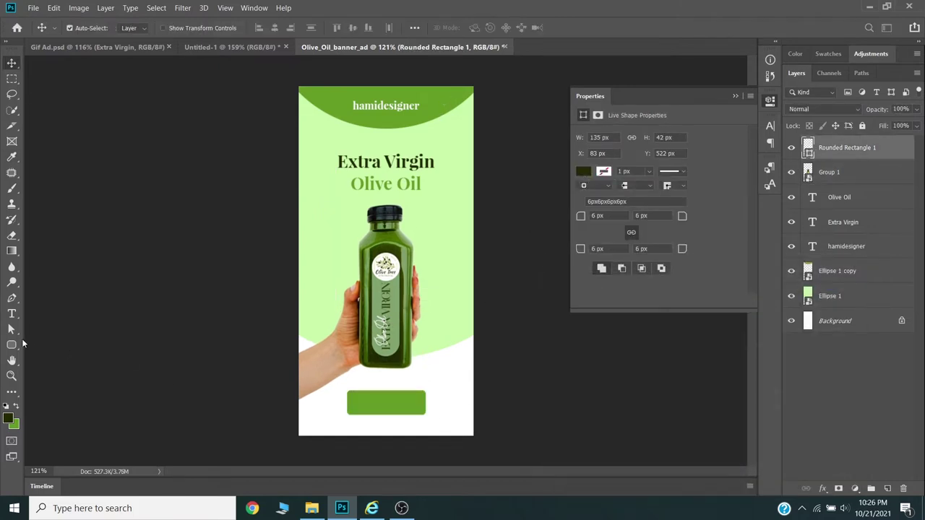
Add a small custom-shape triangle just above the green button
right_click(11, 344)
click(72, 402)
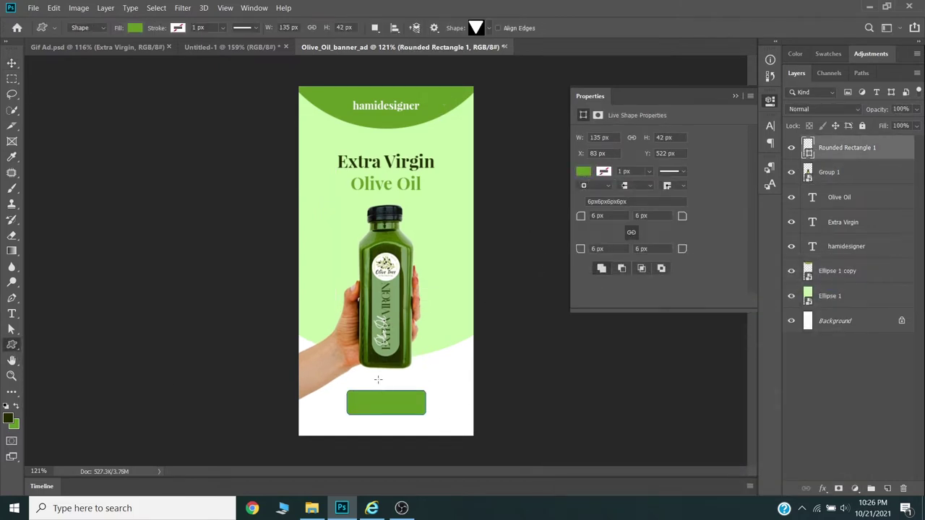
drag(400, 400, 399, 400)
key(ctrl+t)
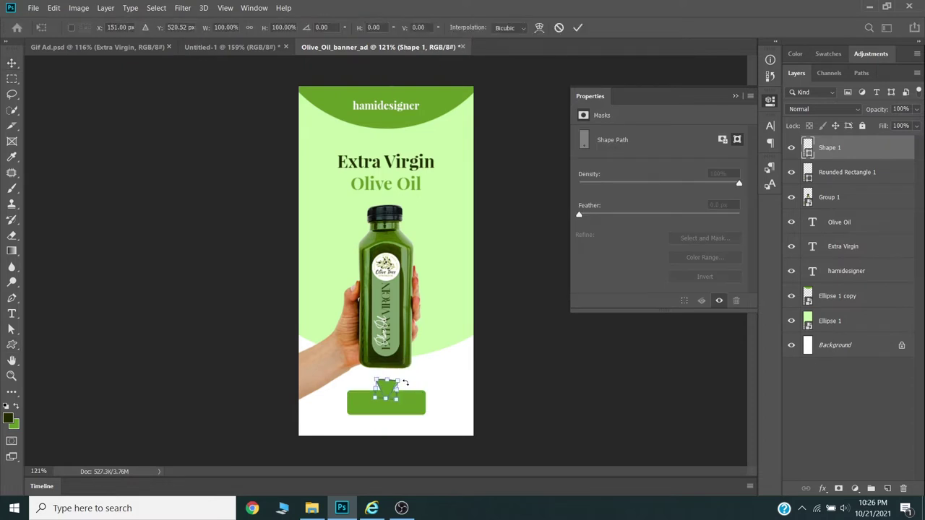
key(Return)
Centre the triangle over the green button
click(412, 399)
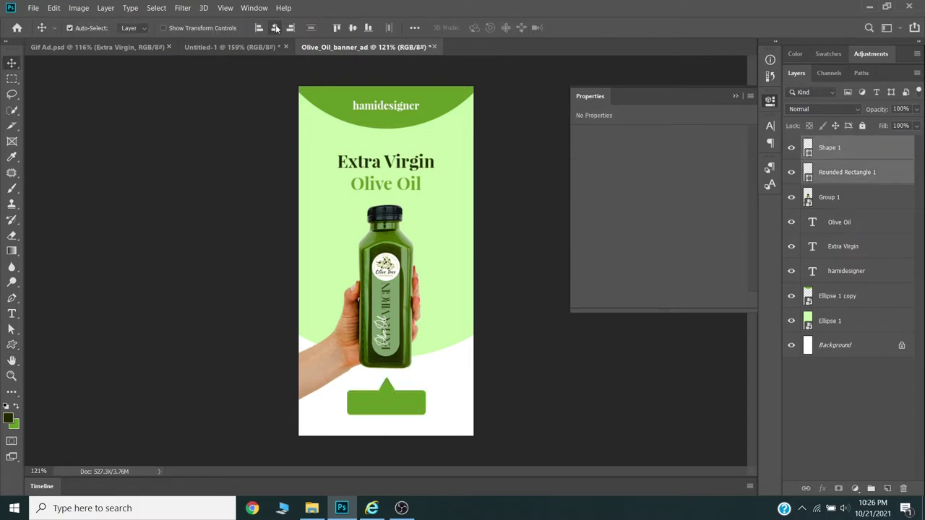
click(387, 385)
click(387, 402)
click(427, 403)
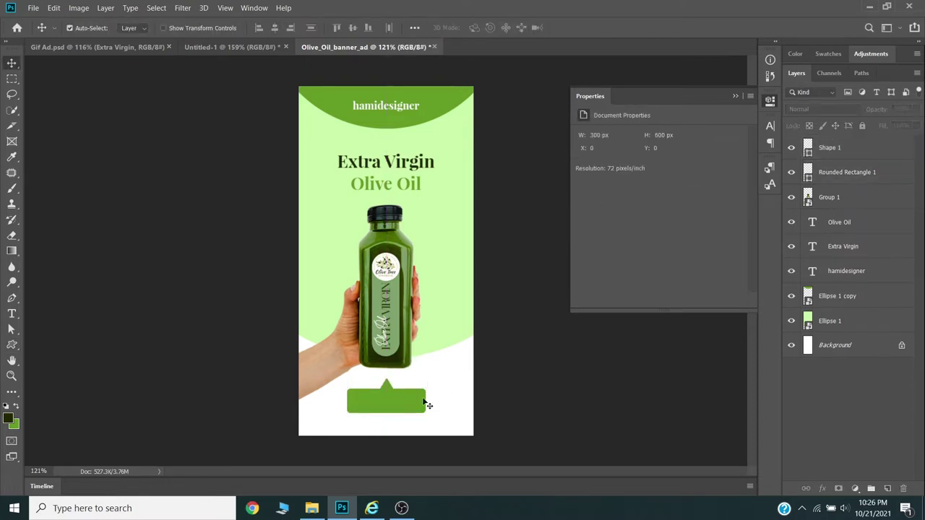
Copy the hamidesigner text onto the button and reword it to 'Shop Now'
click(393, 165)
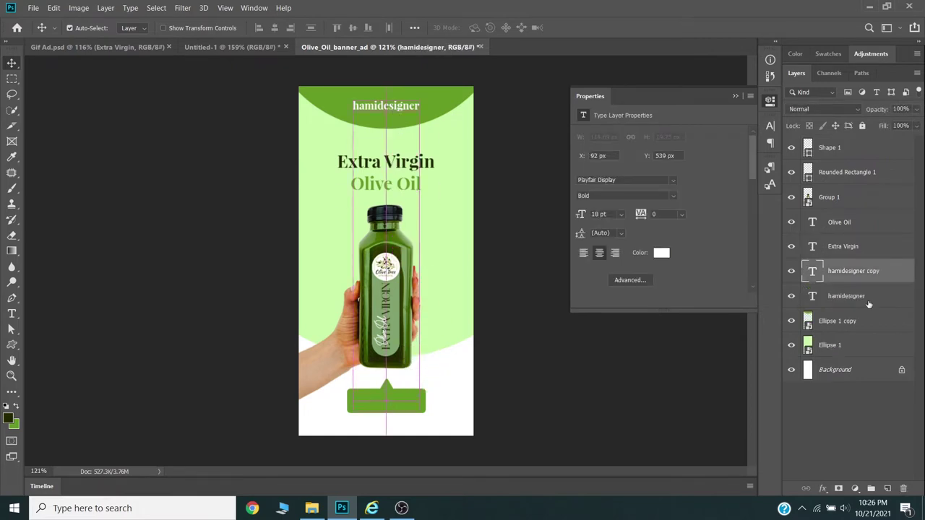
drag(391, 109, 394, 420)
key(ctrl+shift+bracketright)
key(t)
text(Shop Now)
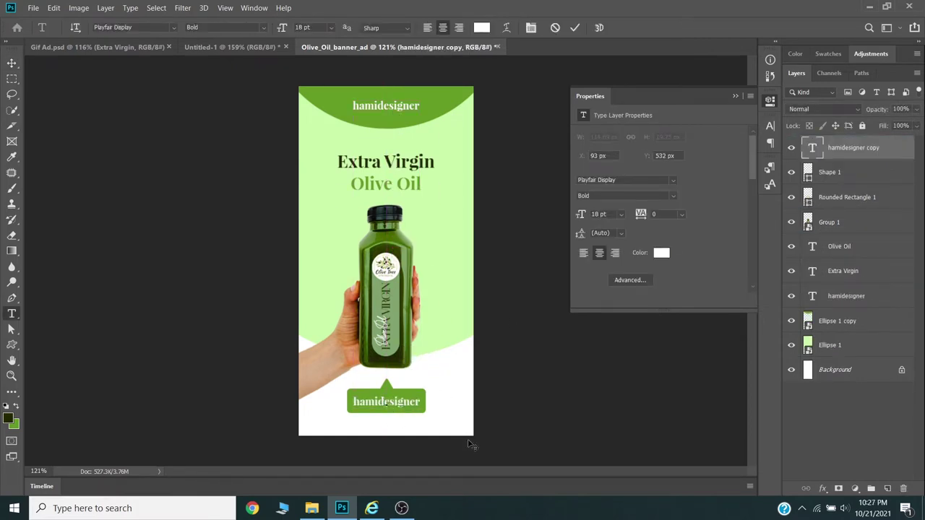
click(12, 63)
Group the Shop Now text, rectangle and triangle as 'btn' and convert it to a smart object
shift+click(423, 416)
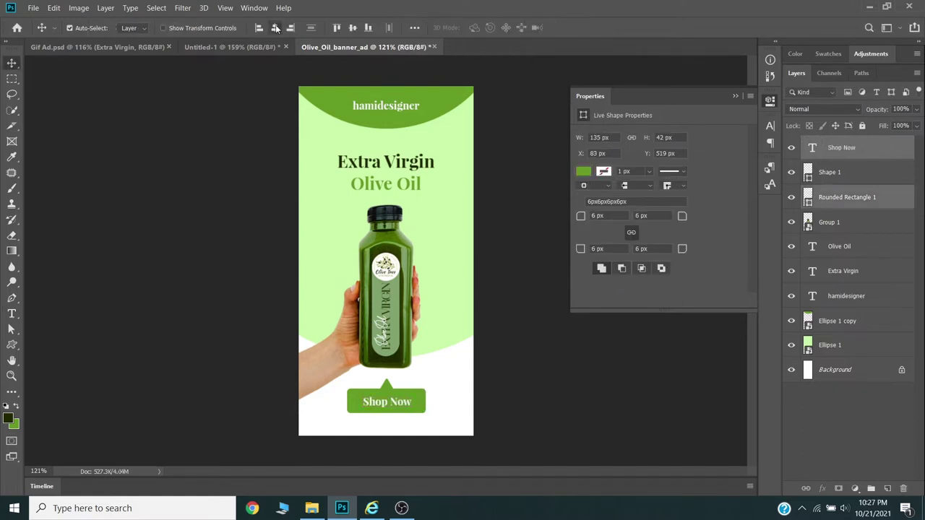
click(849, 197)
shift+click(848, 152)
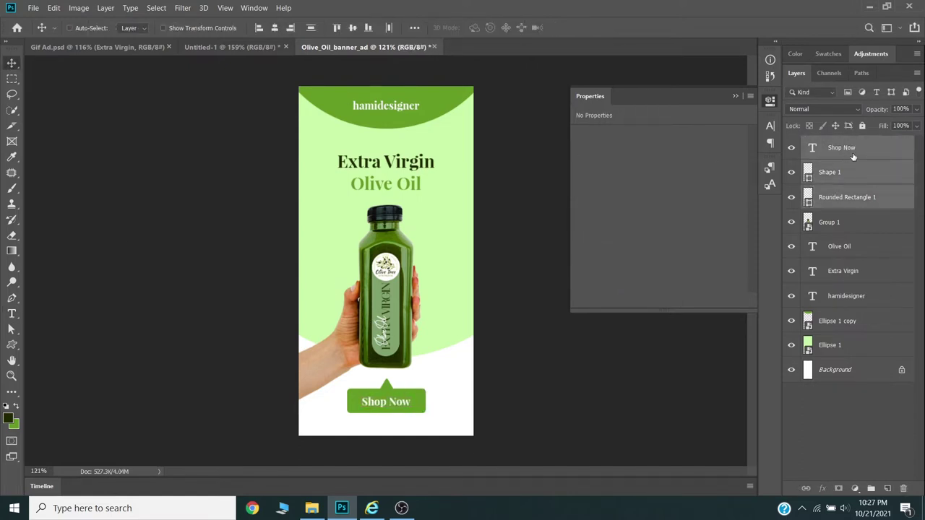
key(ctrl+g)
double_click(839, 143)
text(btn)
right_click(842, 149)
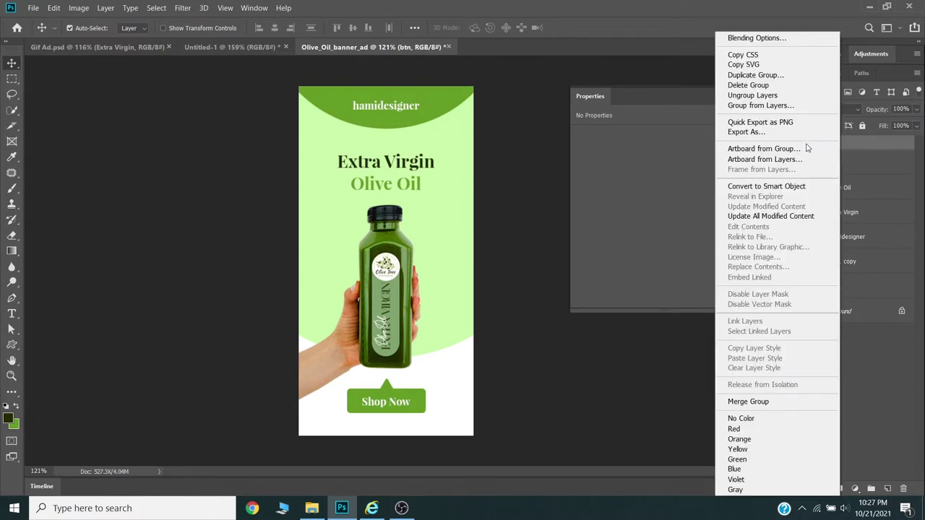
click(795, 185)
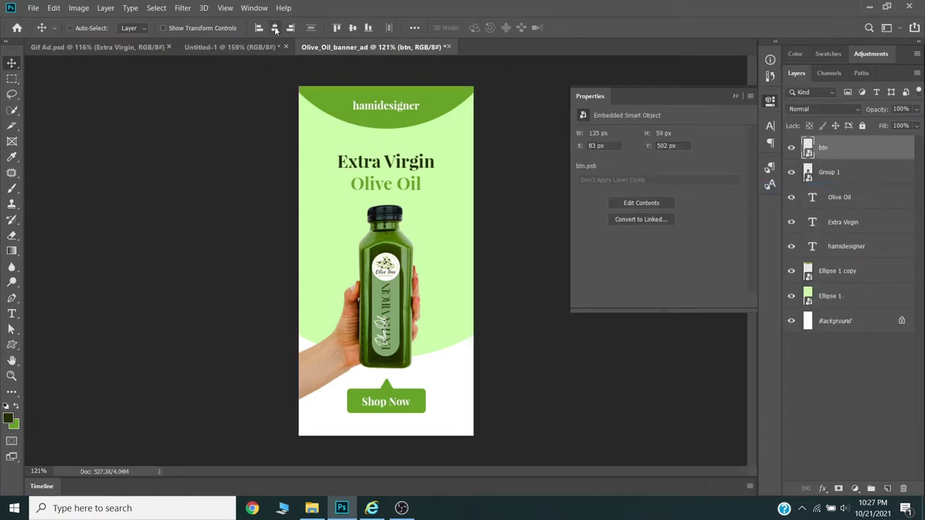
Select the bottle, Ellipse 1 and Shop Now button layers in turn
ctrl+click(395, 109)
ctrl+click(434, 269)
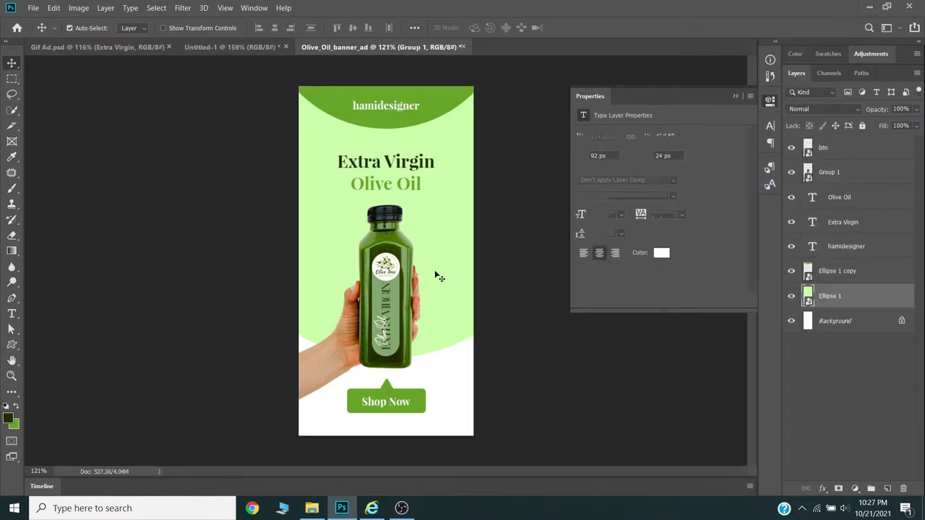
ctrl+click(405, 394)
Save the document as Gif Ad Tutorial.psd with maximum compatibility
key(ctrl+shift+s)
click(212, 133)
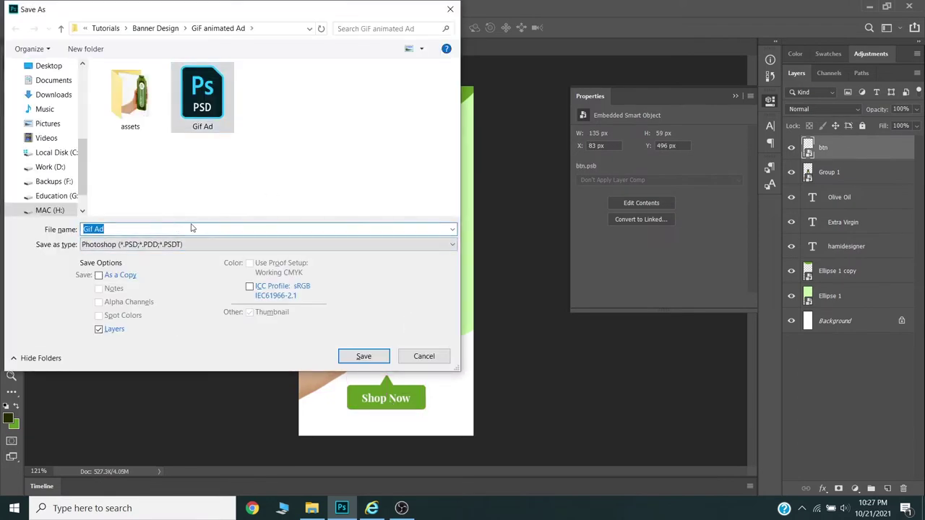
click(186, 230)
text(rial)
key(Return)
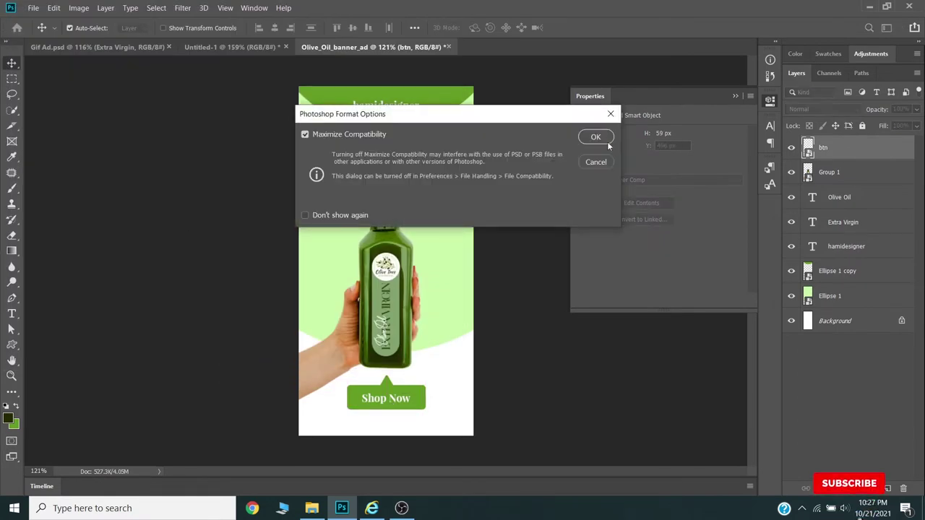
key(Return)
Draw a 300×600 rectangle and align it to the canvas's left and top edges
right_click(12, 346)
click(65, 345)
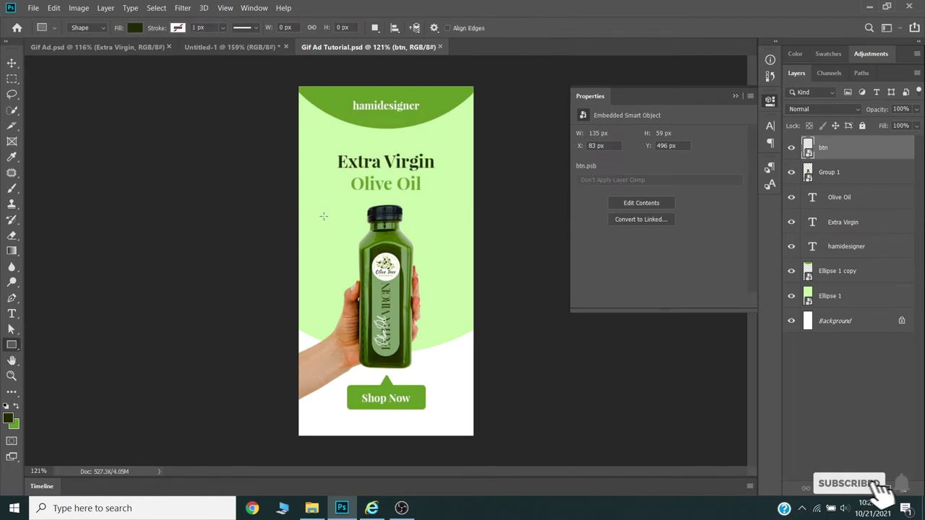
click(324, 216)
text(600)
key(Return)
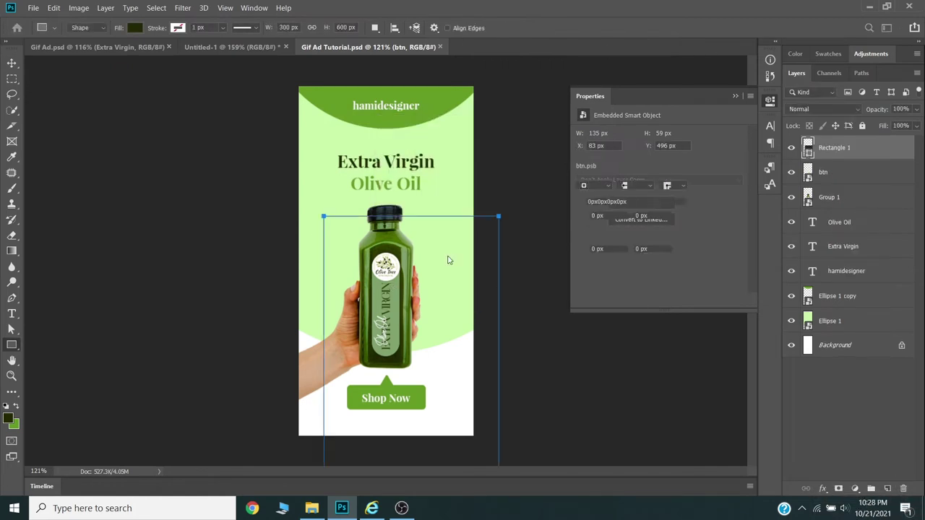
key(v)
key(ctrl+a)
click(259, 28)
click(336, 28)
key(ctrl+d)
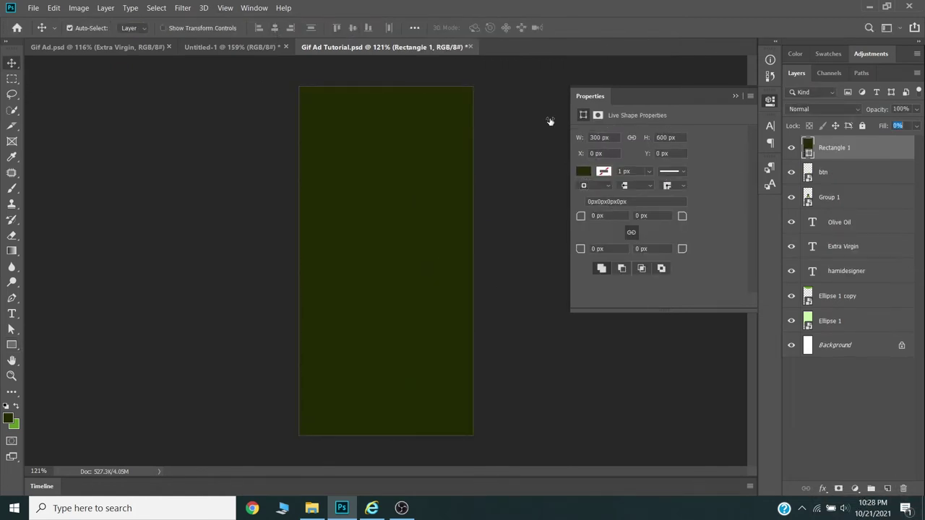
Set the rectangle's fill to 0% and give it a Stroke layer style
key(Return)
double_click(884, 147)
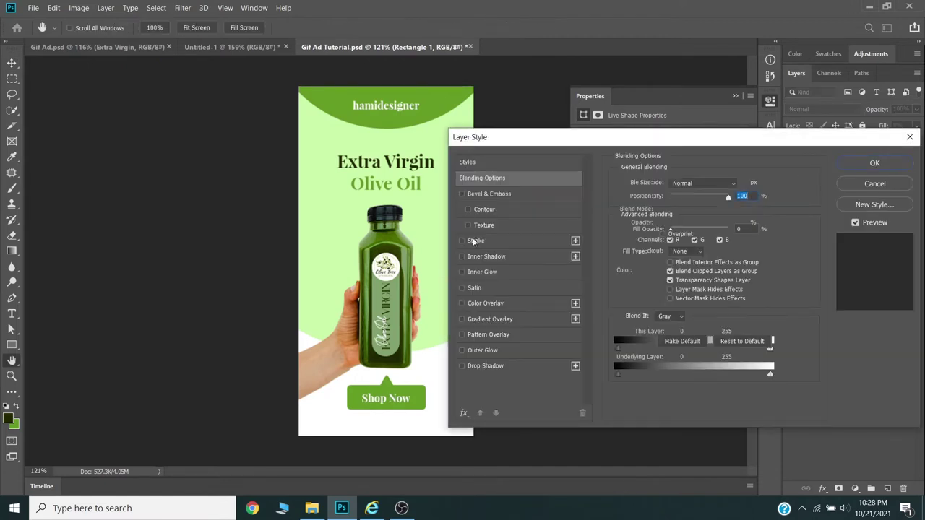
click(475, 241)
click(854, 166)
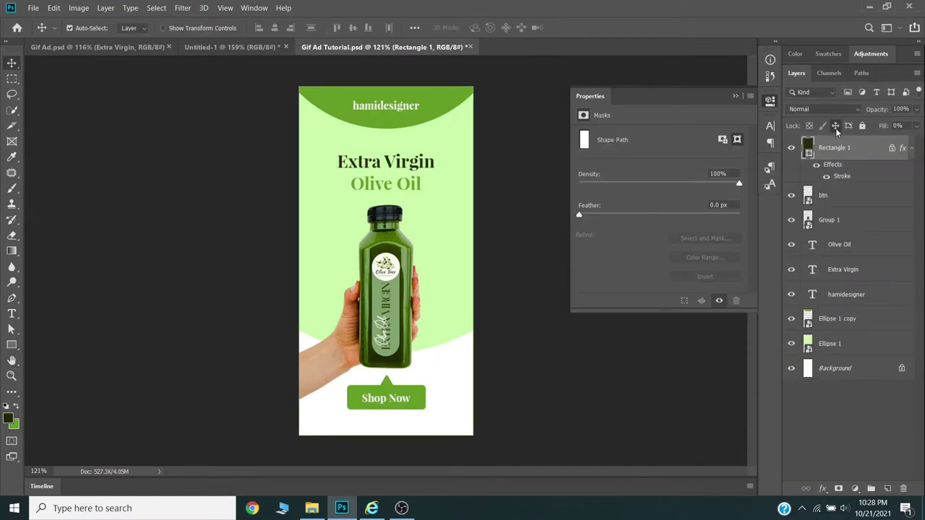
Nudge the Extra Virgin and Olive Oil headlines slightly up, then select the bottle layer
scroll(470, 273, down, 2)
click(394, 287)
click(385, 186)
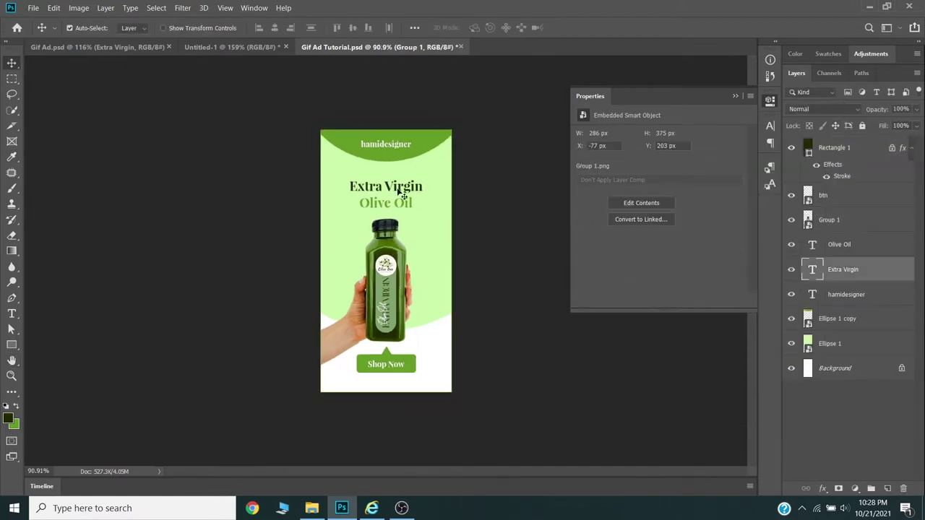
shift+click(385, 202)
drag(393, 199, 392, 196)
click(385, 289)
click(734, 96)
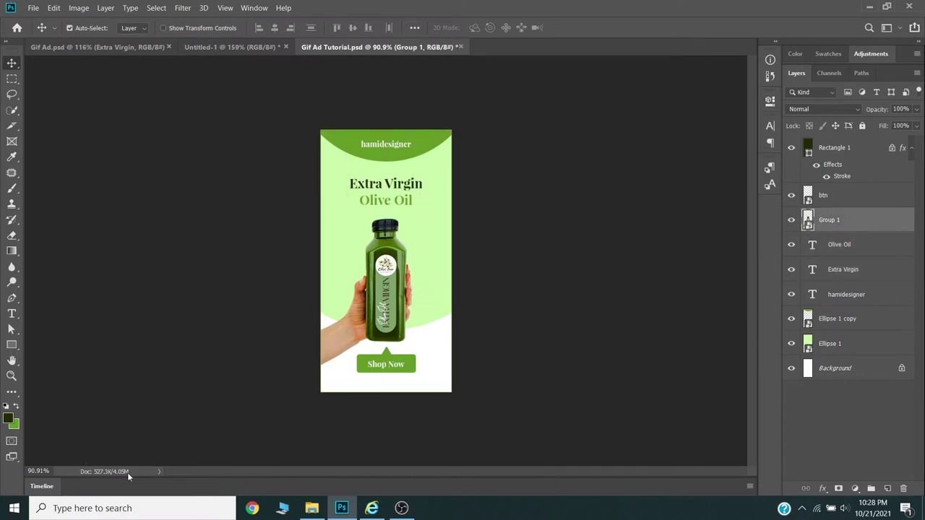
Show the Timeline panel from the Window menu and create a video timeline
click(254, 8)
click(311, 373)
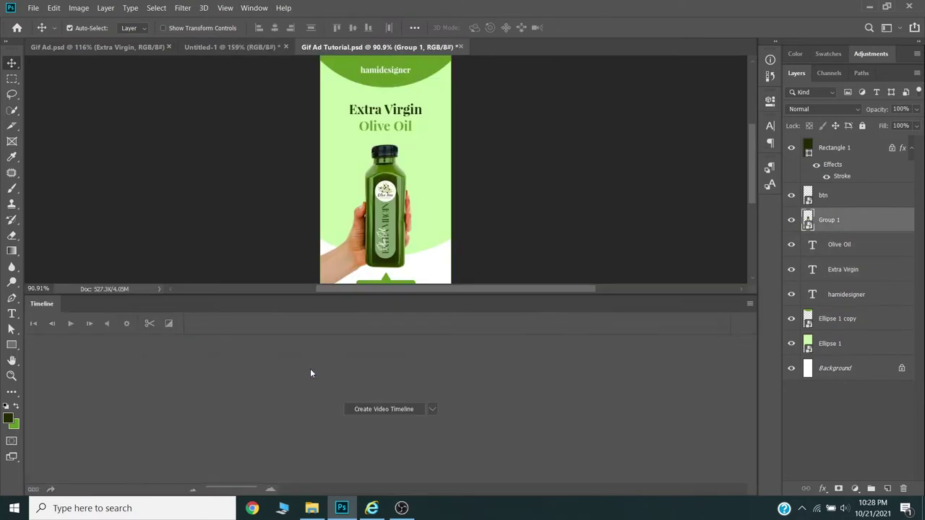
click(384, 409)
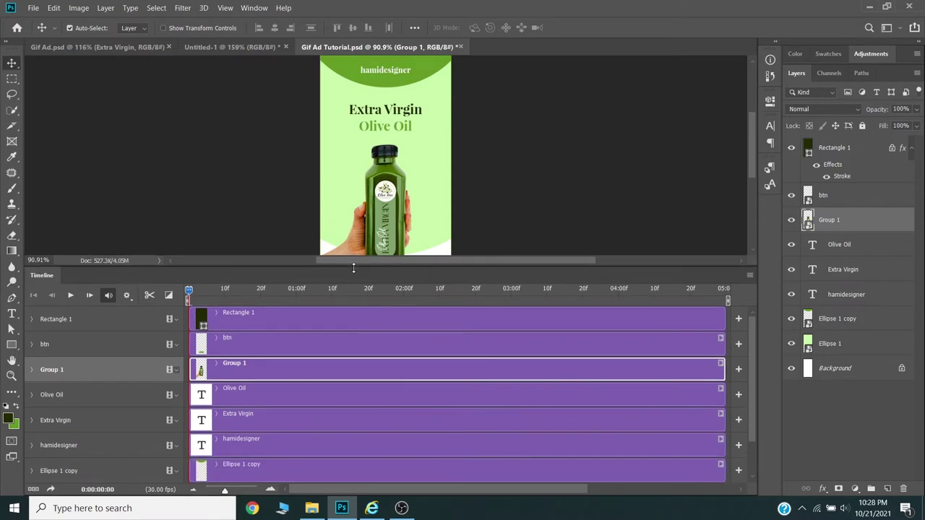
key(ctrl+0)
scroll(290, 428, down, 2)
Expand the Ellipse 1, Ellipse 1 copy and hamidesigner tracks and start opacity keyframes at frame 0
click(249, 451)
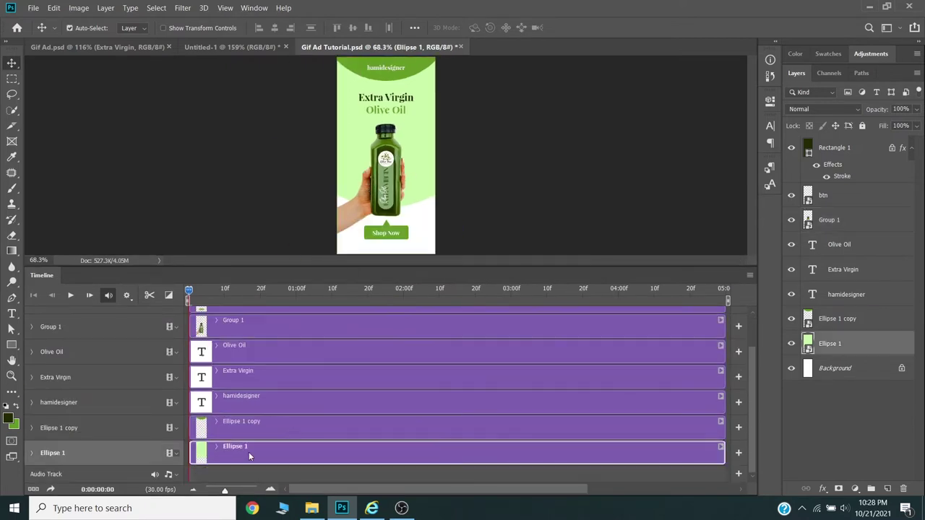
click(32, 453)
click(31, 428)
click(32, 402)
scroll(290, 427, down, 3)
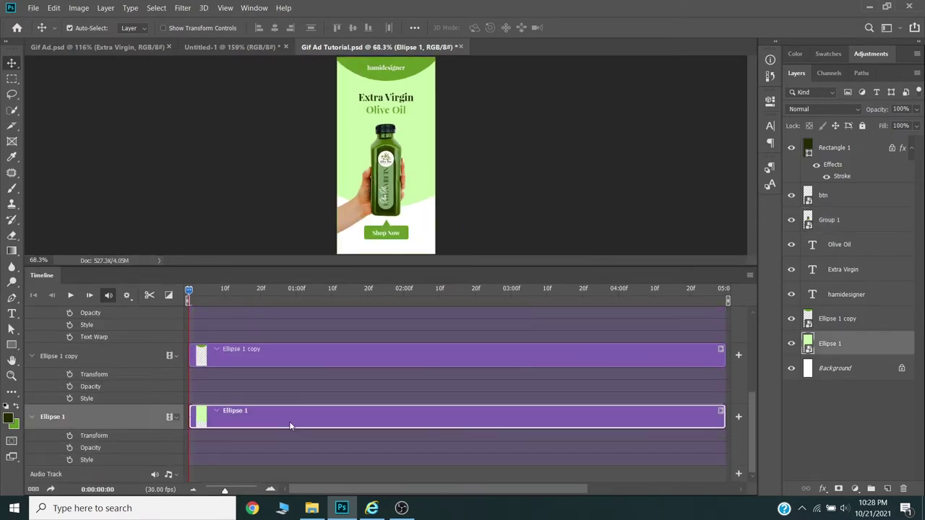
click(69, 387)
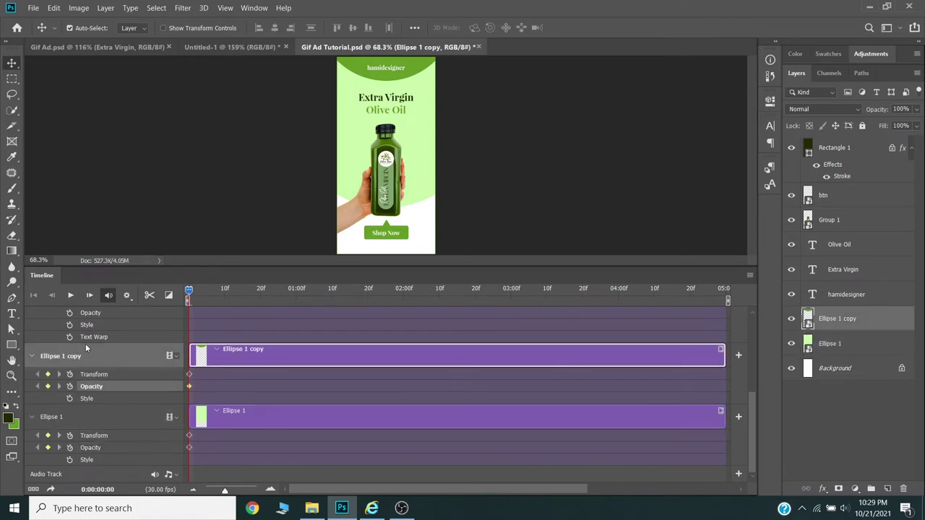
scroll(372, 386, up, 1)
click(69, 324)
scroll(303, 366, up, 1)
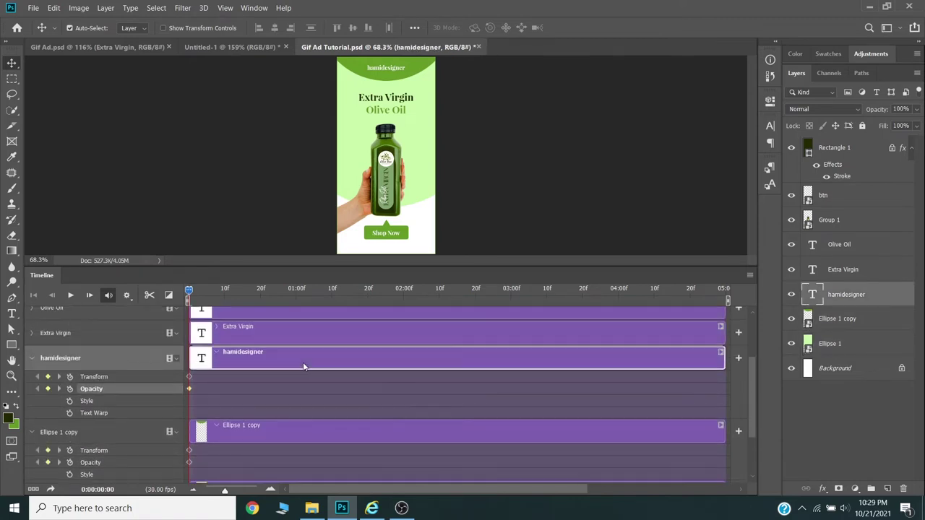
scroll(303, 366, down, 2)
Add Ellipse 1 and hamidesigner keyframes at frame 20
drag(188, 291, 263, 291)
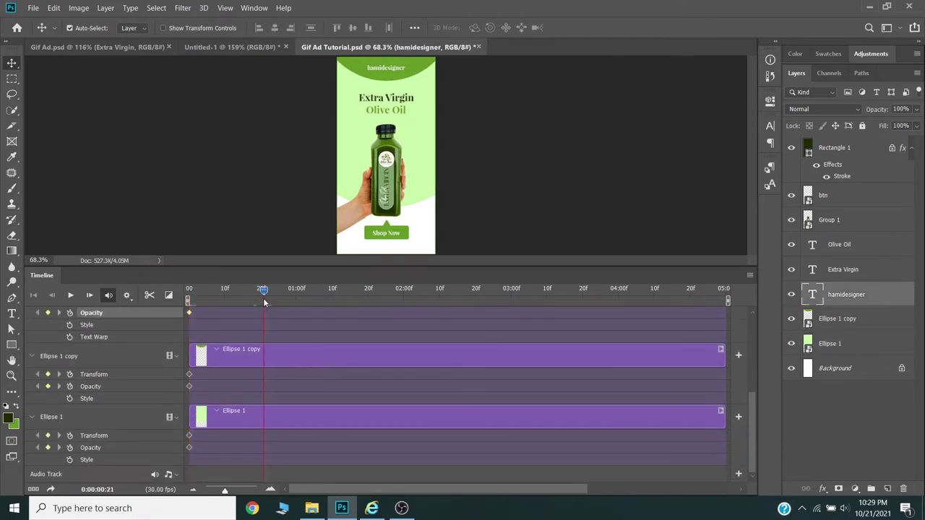
click(47, 435)
click(47, 447)
scroll(304, 368, up, 1)
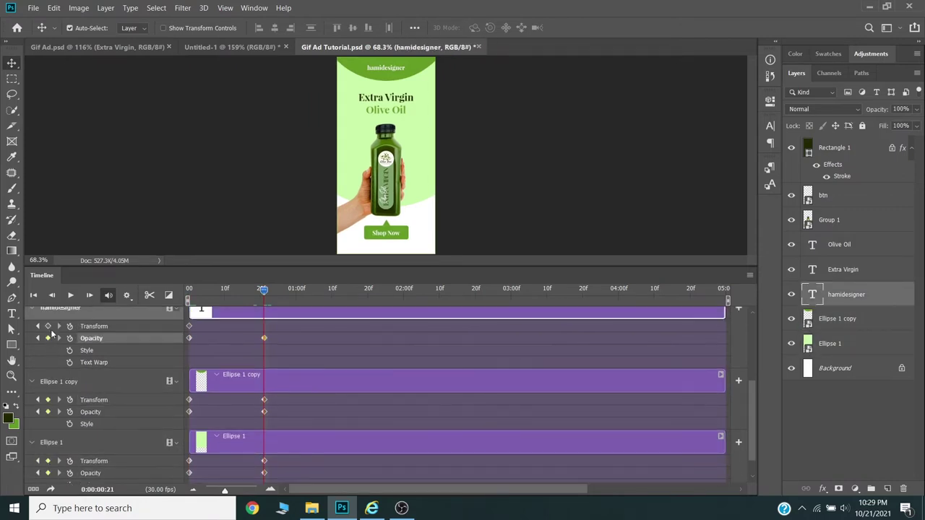
scroll(324, 363, up, 2)
scroll(324, 364, down, 3)
drag(263, 289, 189, 289)
drag(417, 230, 417, 36)
At frame 0, hide Ellipse 1's light-green fill and move the top green dome off the canvas
drag(568, 123, 611, 125)
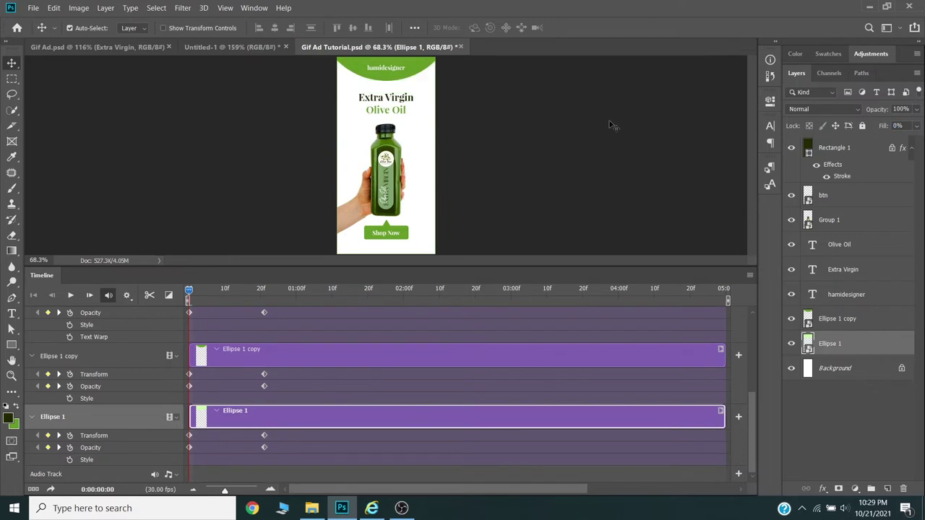
mouse_move(417, 85)
mouse_down()
mouse_move(409, 56)
mouse_move(416, 85)
mouse_up()
key(shift+Up)
key(shift+Up)
key(shift+Up)
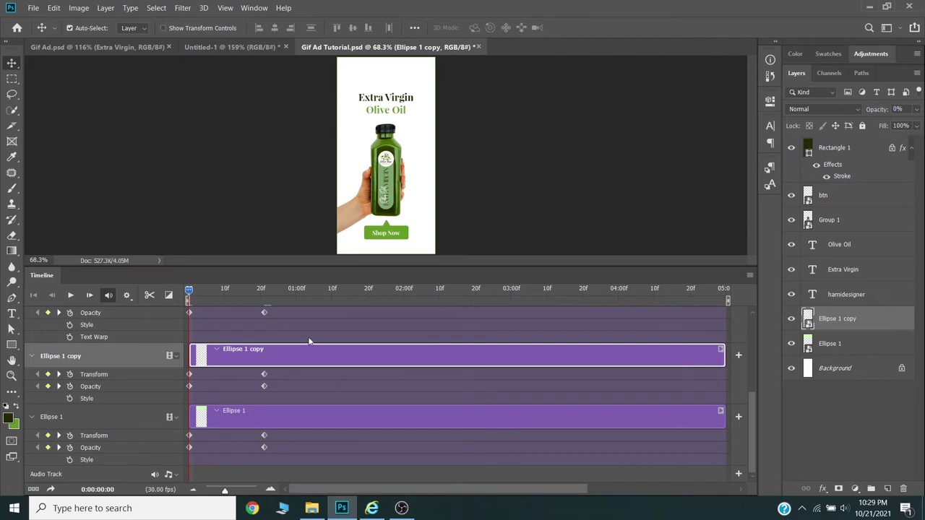
scroll(307, 341, up, 1)
scroll(307, 341, up, 3)
Move Group 1 below hamidesigner in the stack and start animating its opacity
click(78, 311)
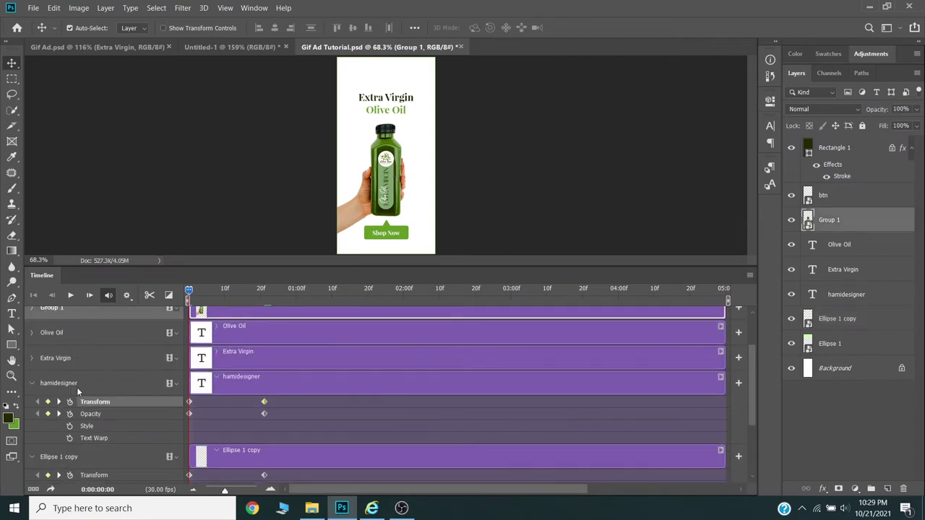
key(ctrl+bracketleft)
key(ctrl+bracketleft)
key(ctrl+bracketleft)
click(31, 431)
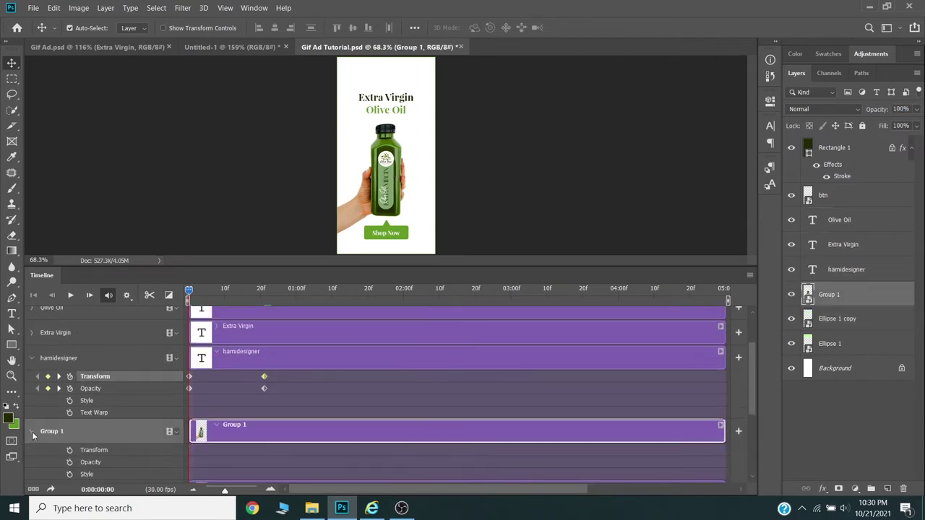
scroll(248, 411, down, 1)
click(69, 438)
scroll(248, 412, down, 4)
scroll(248, 412, up, 2)
Add a Group 1 keyframe at frame 21 and move the bottle group down on the canvas
drag(189, 290, 213, 290)
click(263, 289)
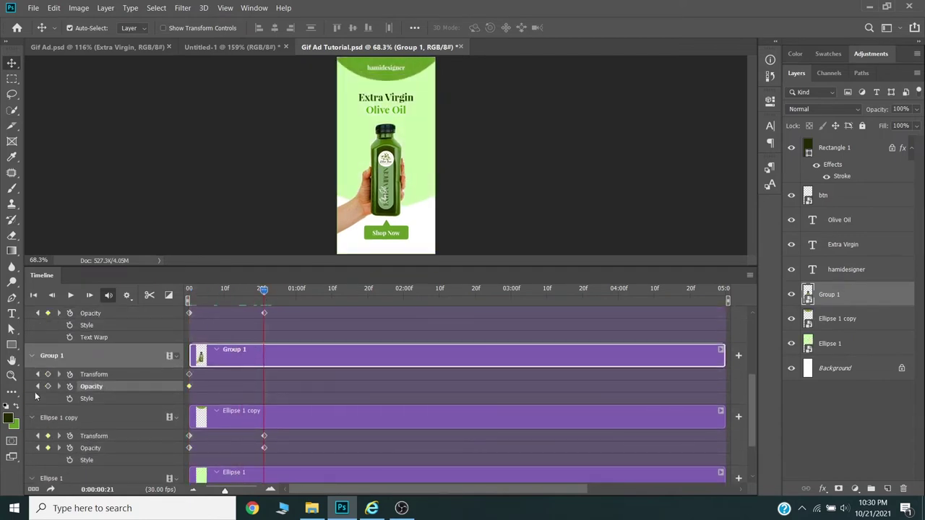
click(48, 386)
drag(390, 136, 391, 217)
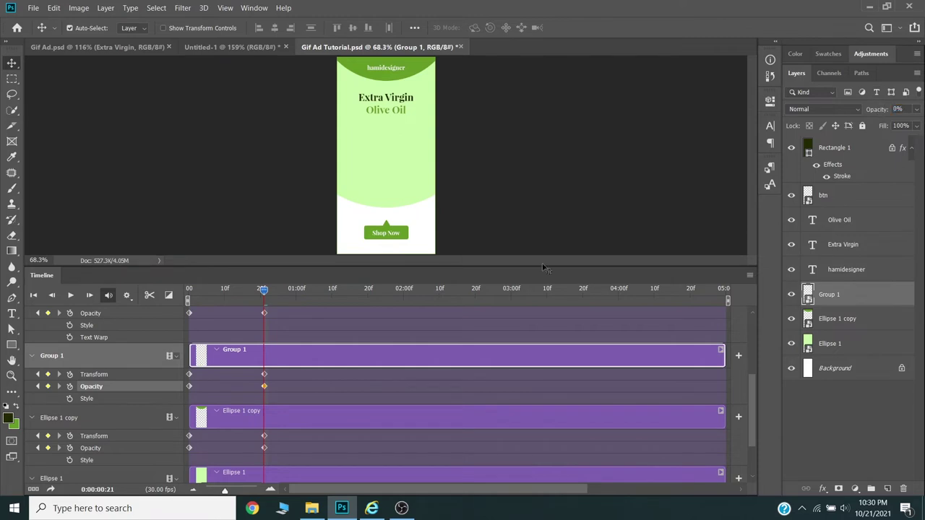
scroll(303, 347, down, 2)
click(222, 290)
Scrub through the opening animation to check the domes and bottle
click(281, 436)
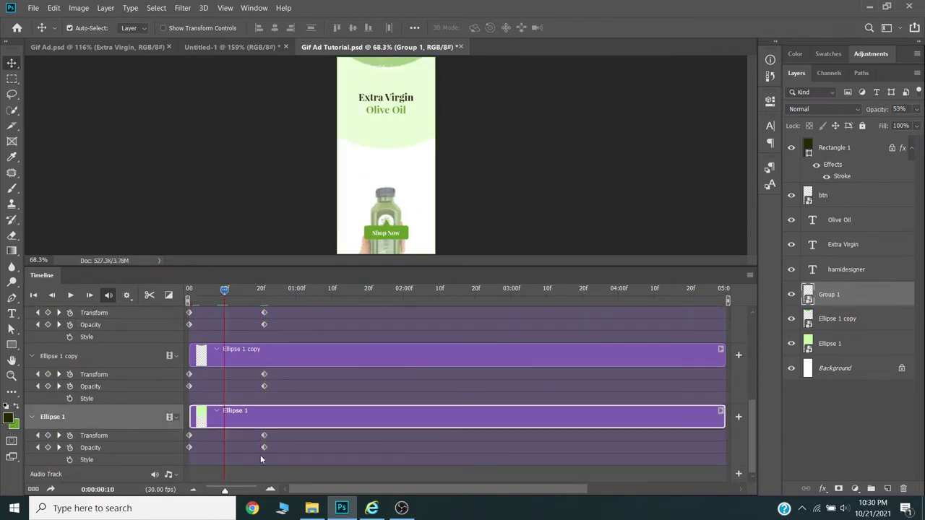
scroll(286, 359, up, 4)
drag(224, 289, 189, 290)
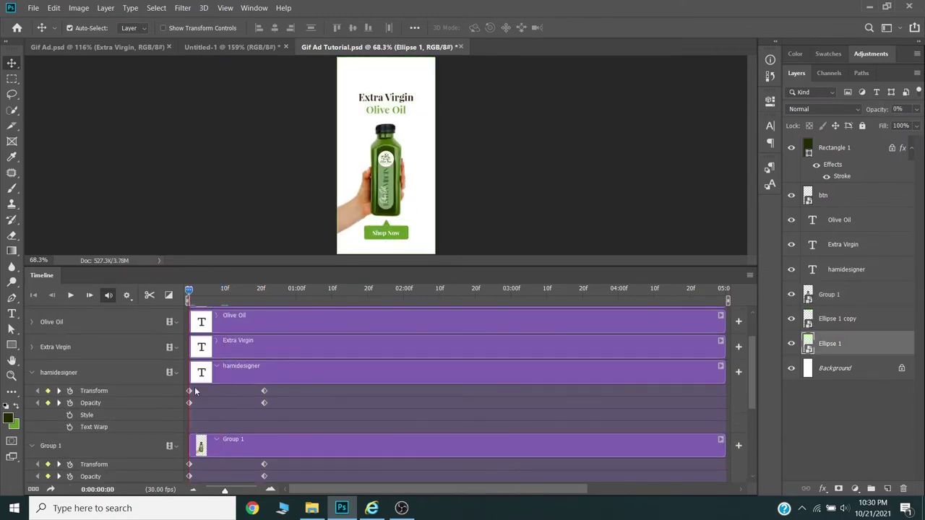
click(844, 270)
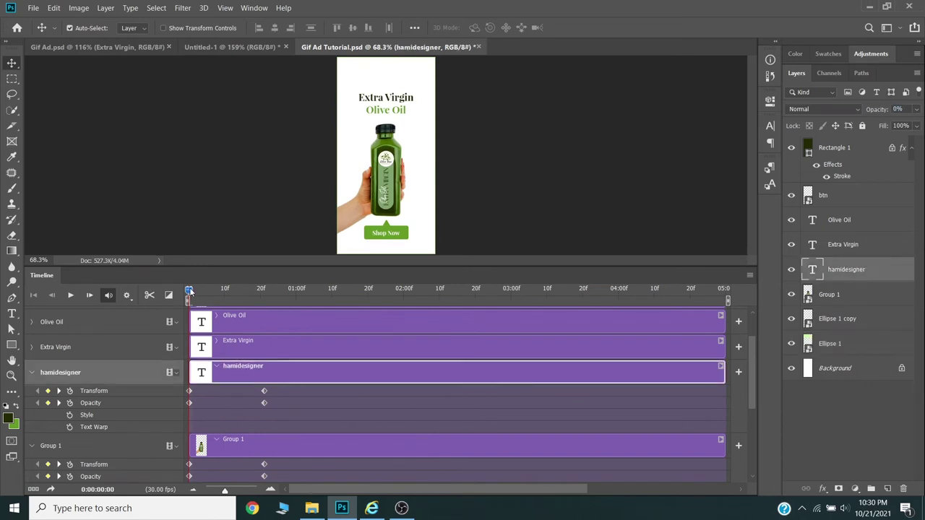
mouse_move(188, 290)
mouse_down()
mouse_move(264, 290)
mouse_move(189, 289)
mouse_up()
scroll(312, 372, down, 5)
scroll(311, 376, up, 1)
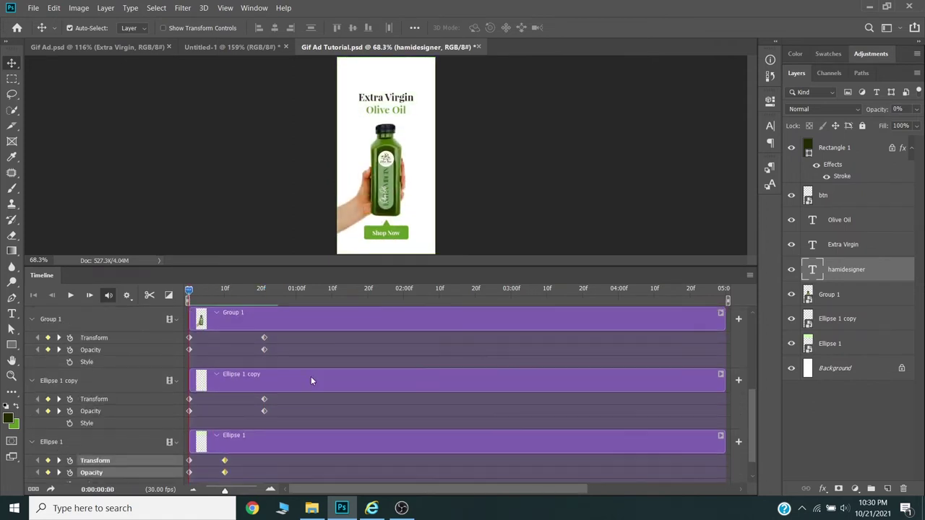
scroll(310, 376, up, 1)
mouse_move(189, 290)
mouse_down()
mouse_move(262, 289)
mouse_move(188, 290)
mouse_up()
Shift Group 1's keyframes earlier so the animation starts at frame 0
click(188, 362)
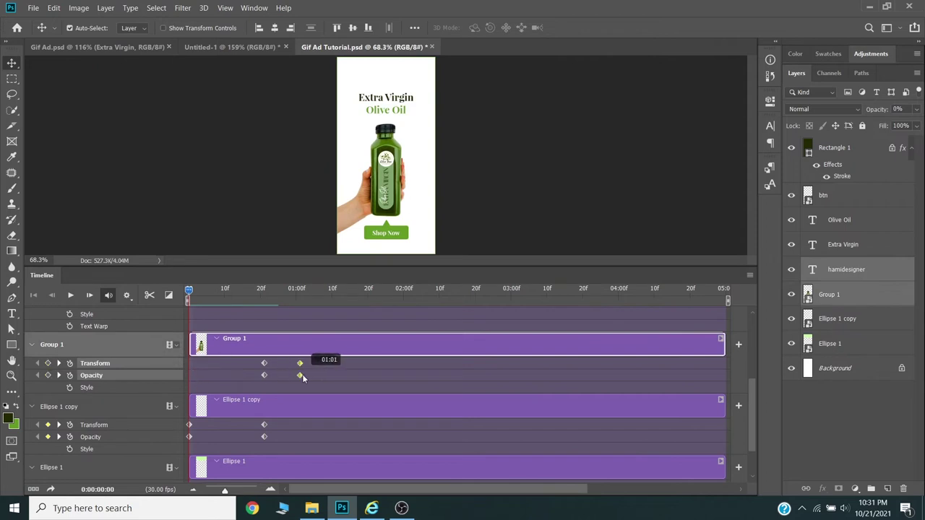
drag(325, 377, 194, 376)
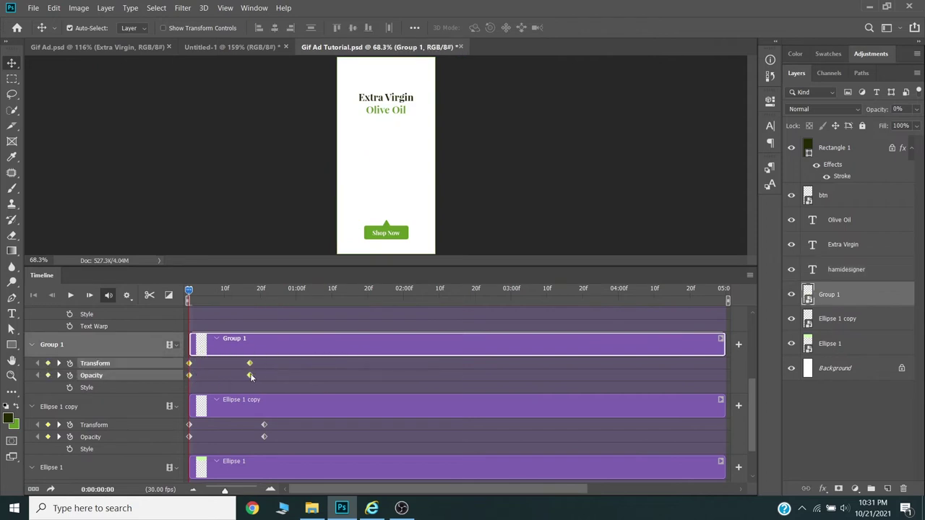
drag(272, 376, 266, 372)
drag(188, 290, 263, 290)
Start position and opacity keyframes for Extra Virgin and Olive Oil at frame 20
scroll(293, 389, up, 2)
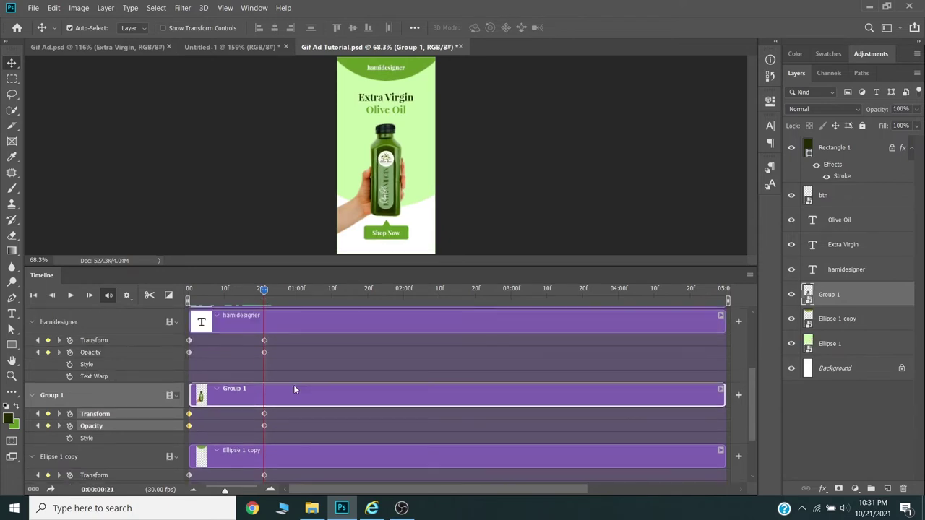
scroll(293, 389, down, 3)
scroll(294, 390, up, 5)
click(69, 365)
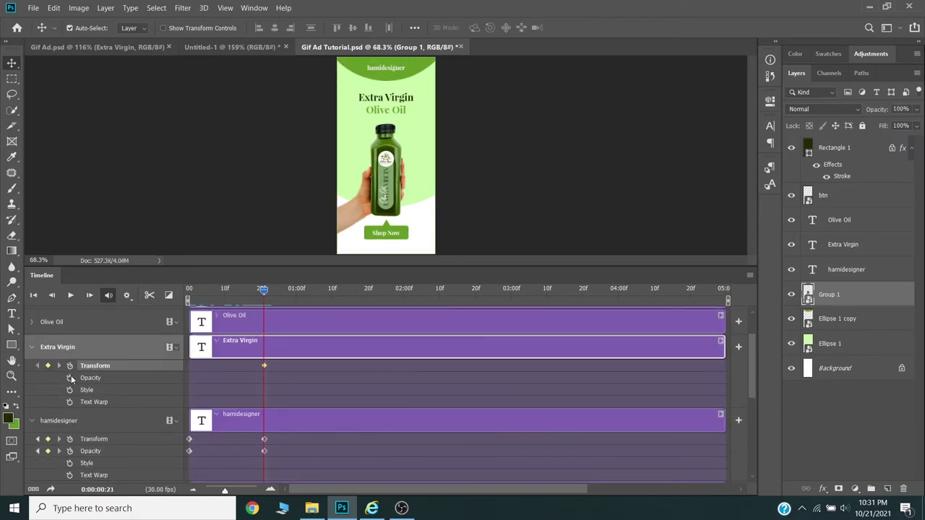
click(69, 378)
click(32, 322)
click(69, 340)
click(71, 352)
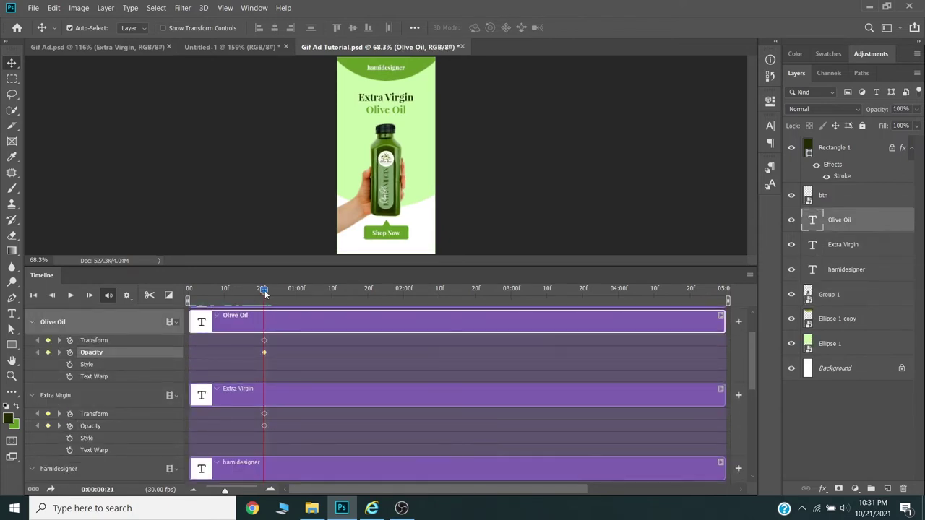
Add position and opacity keyframes for Olive Oil and Extra Virgin at 01:10
drag(263, 290, 333, 291)
click(48, 341)
click(48, 353)
click(48, 413)
click(47, 426)
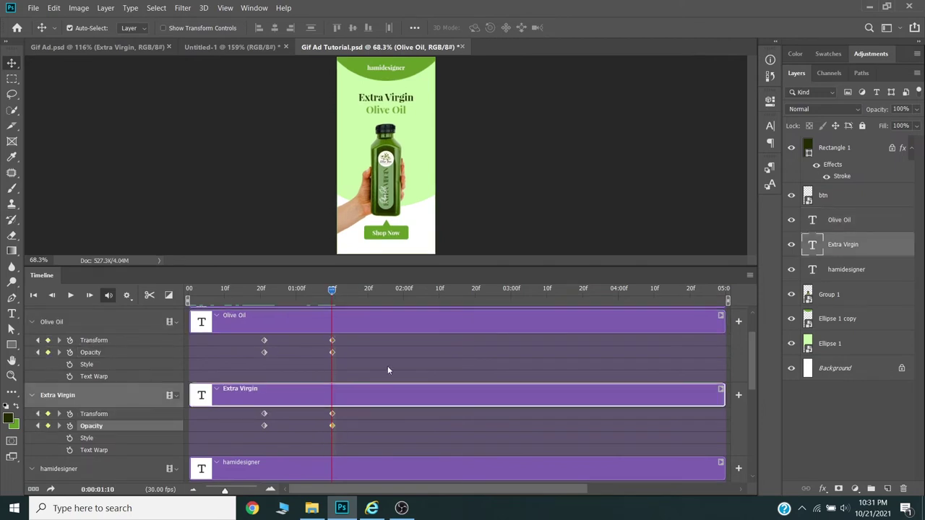
At frame 20, raise Extra Virgin above its place and shift Olive Oil left
click(263, 290)
drag(386, 97, 386, 75)
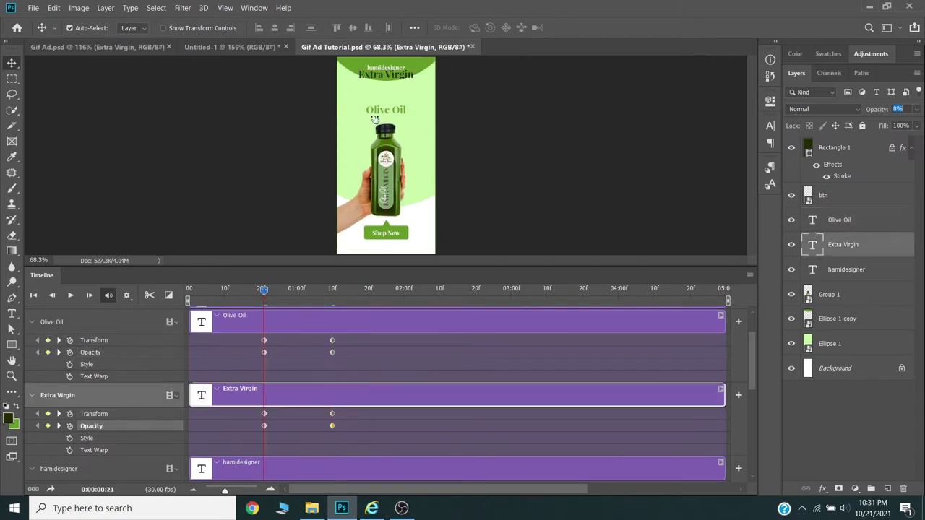
drag(375, 120, 327, 120)
drag(263, 290, 333, 291)
Delay Olive Oil's keyframes by one second, ending at 02:00
click(332, 352)
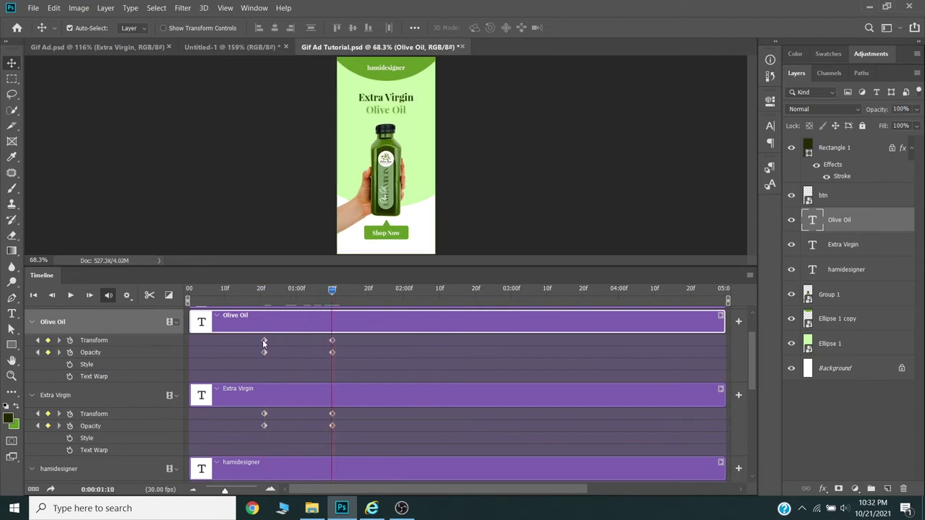
drag(263, 343, 332, 343)
scroll(332, 347, up, 2)
click(399, 289)
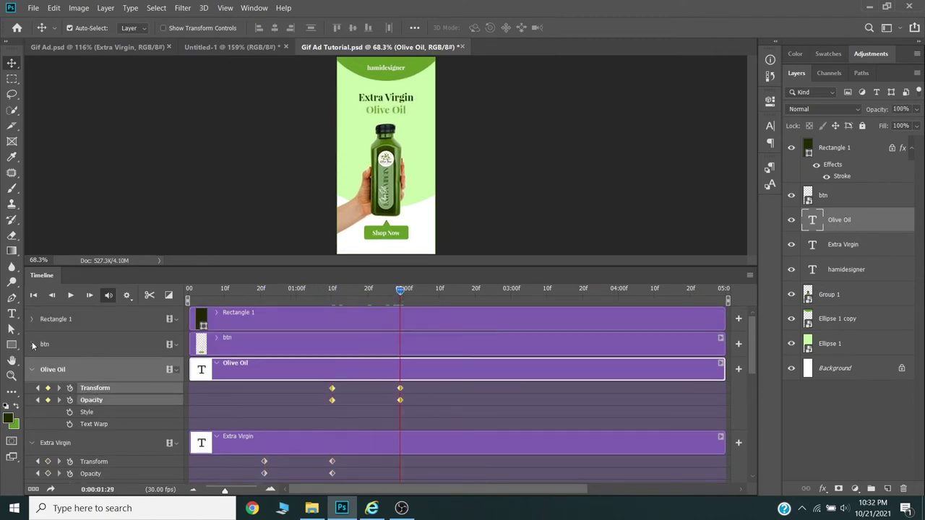
Keyframe the btn layer at 02:00 and 02:20, starting 75 px offset at 0% opacity
click(32, 345)
click(69, 374)
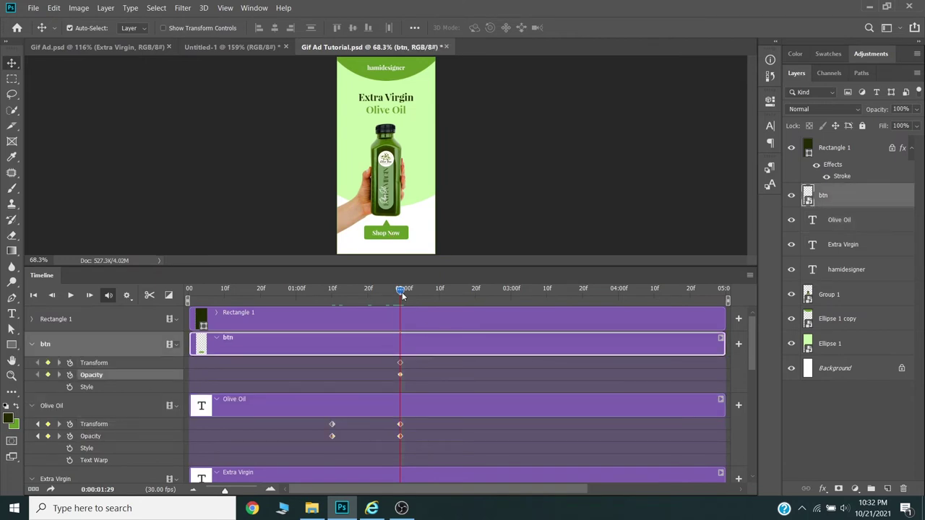
key(shift+Right)
key(shift+Right)
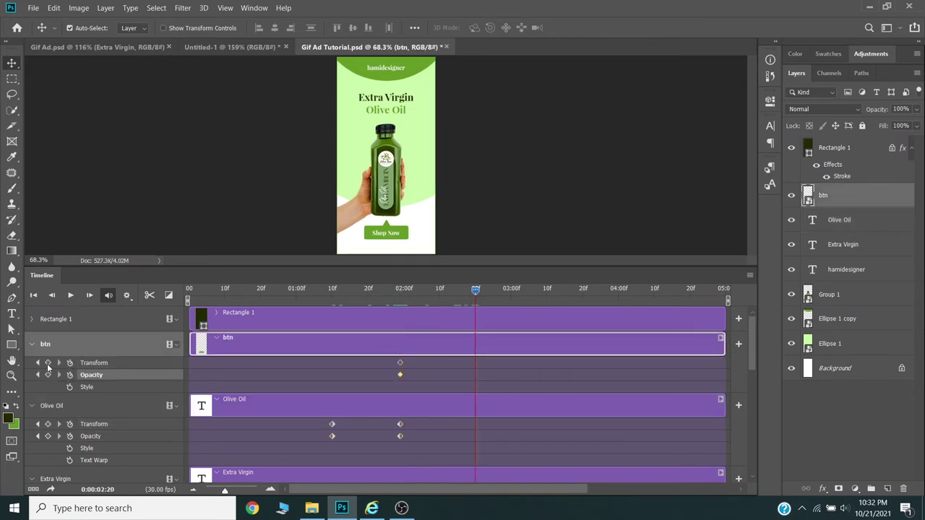
click(47, 363)
click(395, 302)
drag(385, 233, 385, 210)
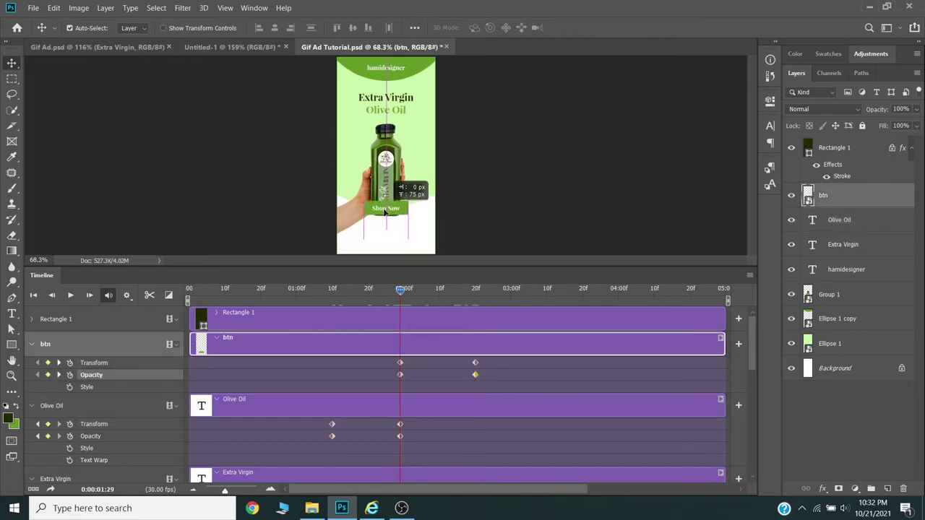
drag(393, 294, 474, 302)
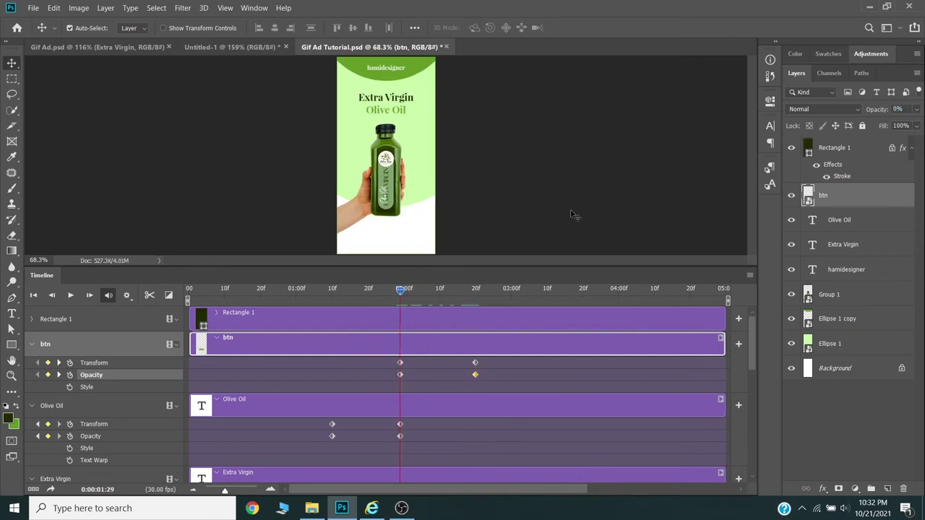
Select the bottle group for animating
click(388, 187)
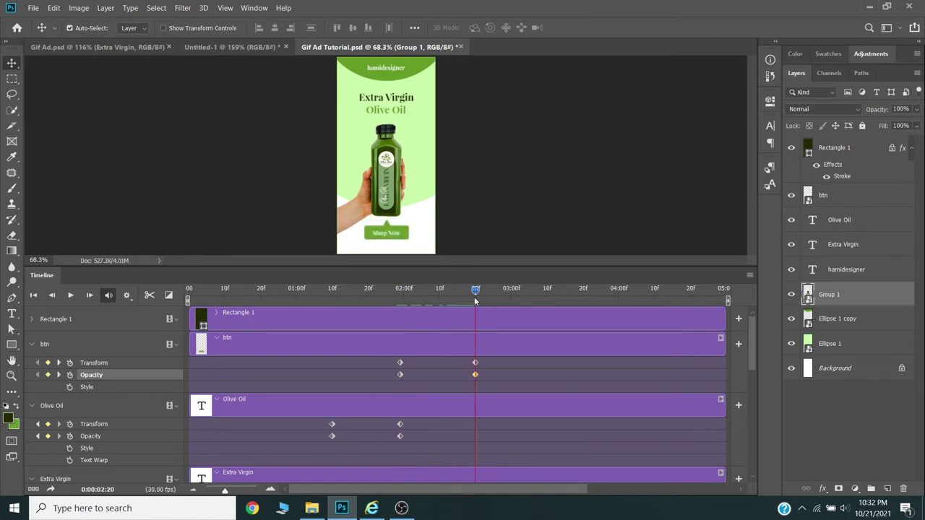
scroll(263, 400, down, 5)
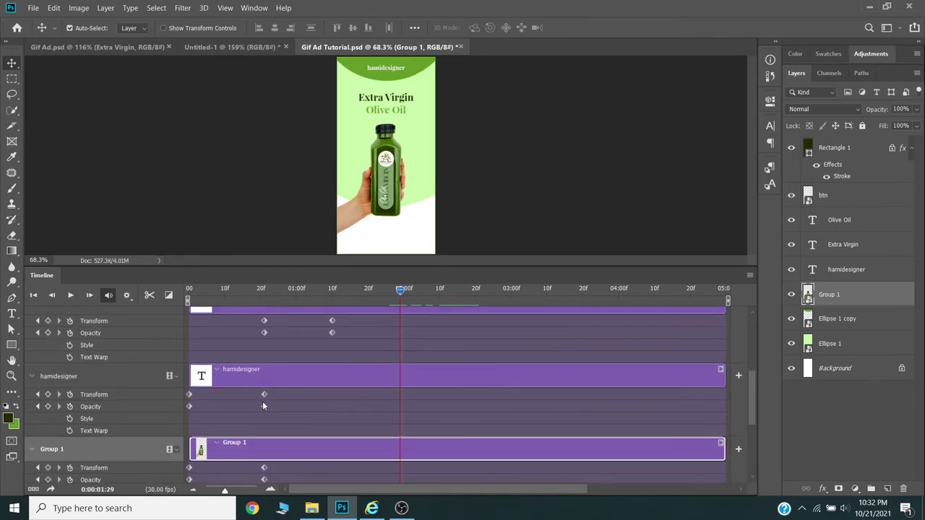
scroll(263, 400, down, 5)
scroll(263, 399, up, 2)
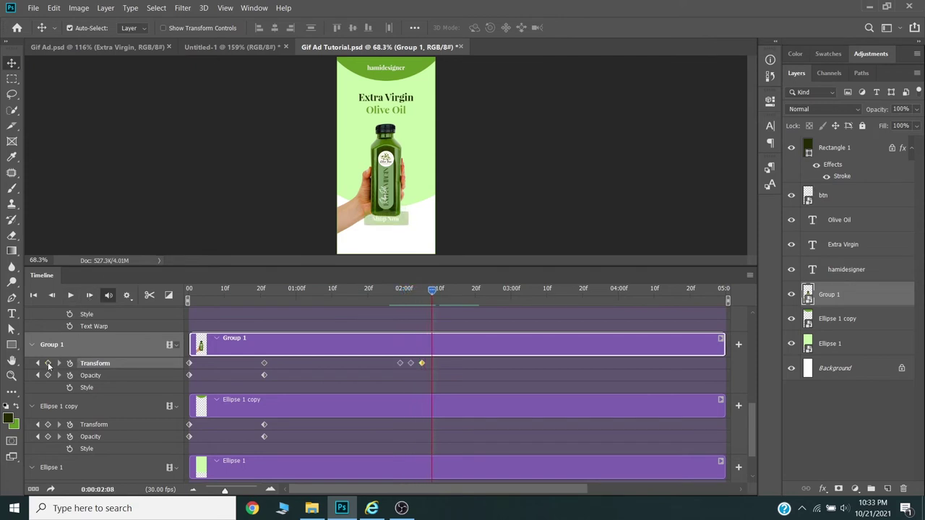
Rotate the bottle -5° at its 02:02 keyframe and again at the next keyframe
click(89, 295)
click(410, 362)
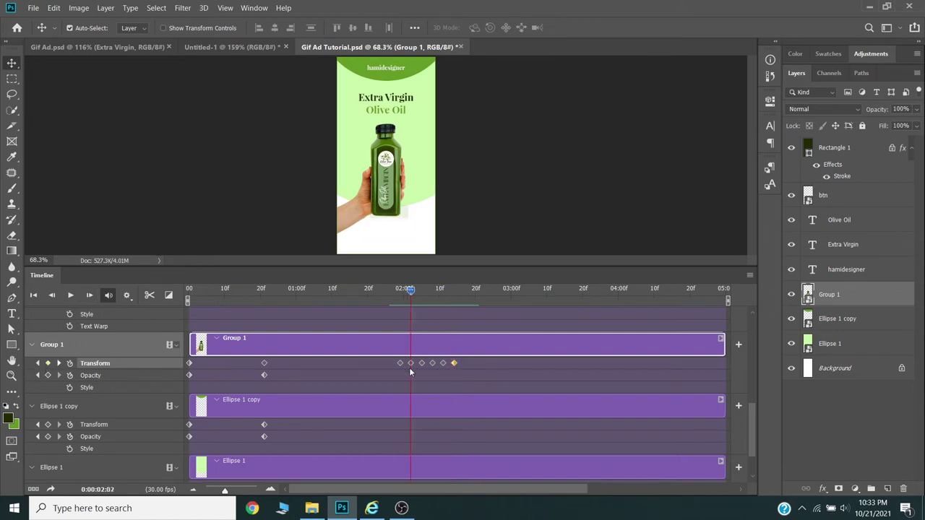
key(ctrl+t)
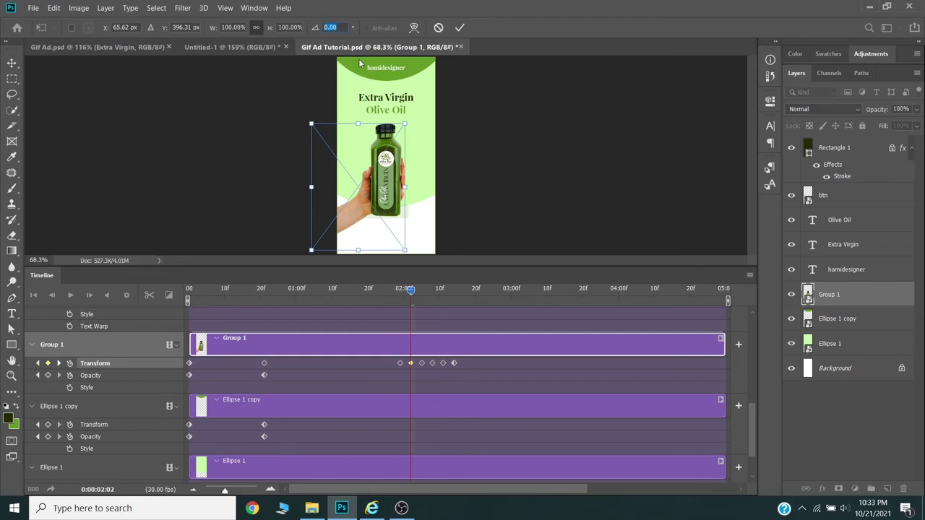
text(-5)
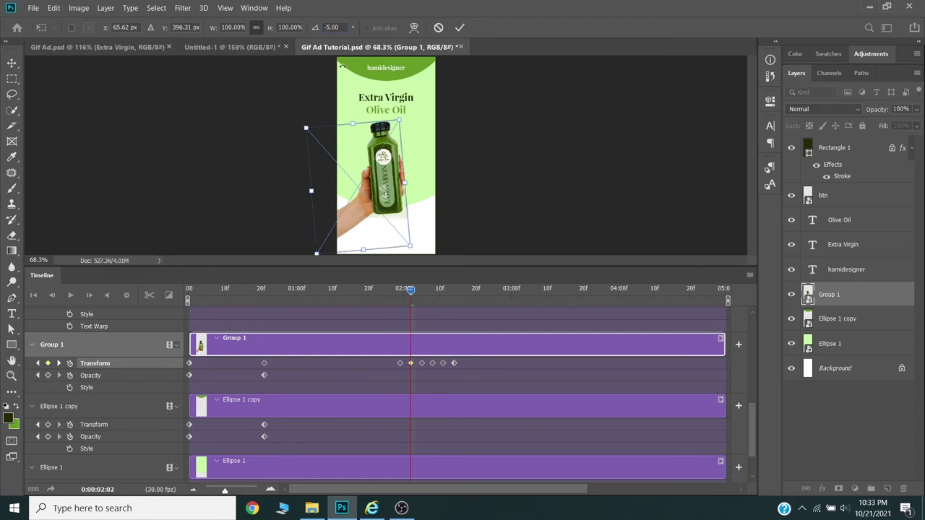
key(Return)
drag(412, 291, 422, 295)
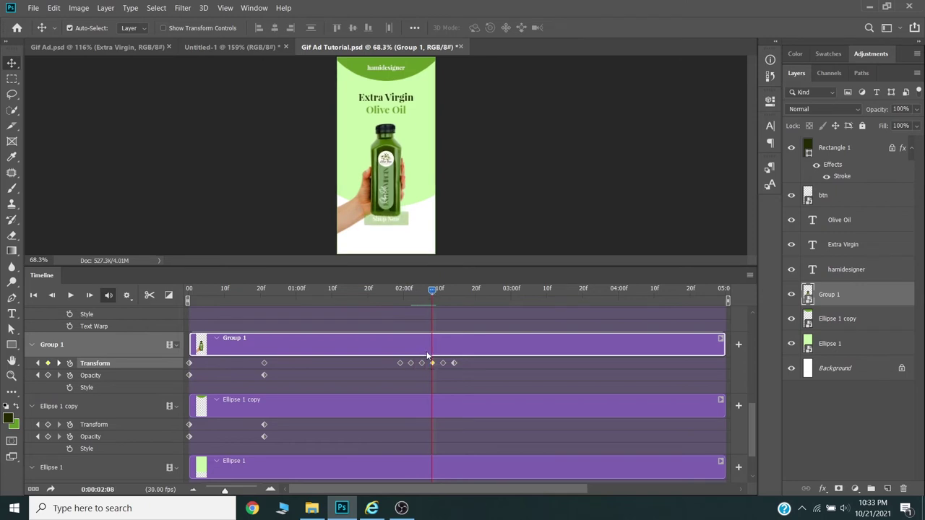
key(ctrl+t)
text(-5)
key(Return)
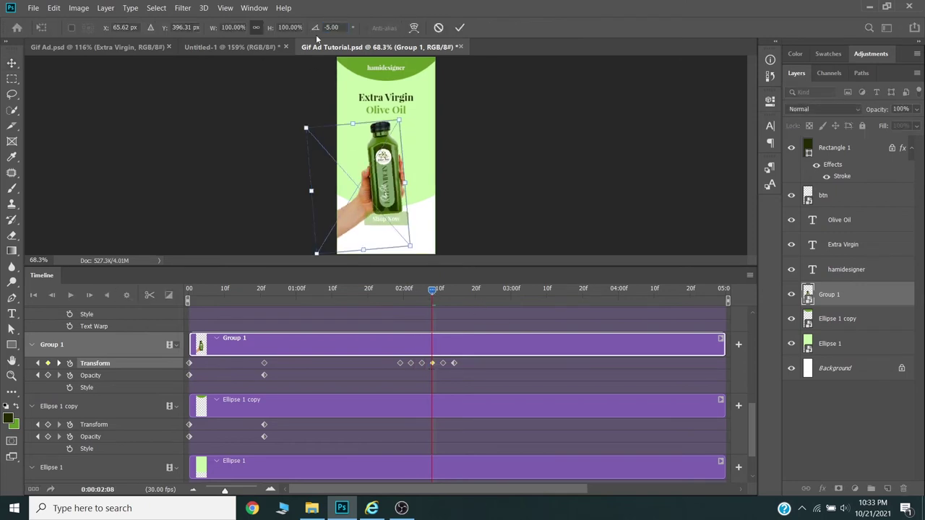
key(Return)
Return the bottle upright at 0° at 02:17 and preview the wiggle
drag(433, 290, 457, 299)
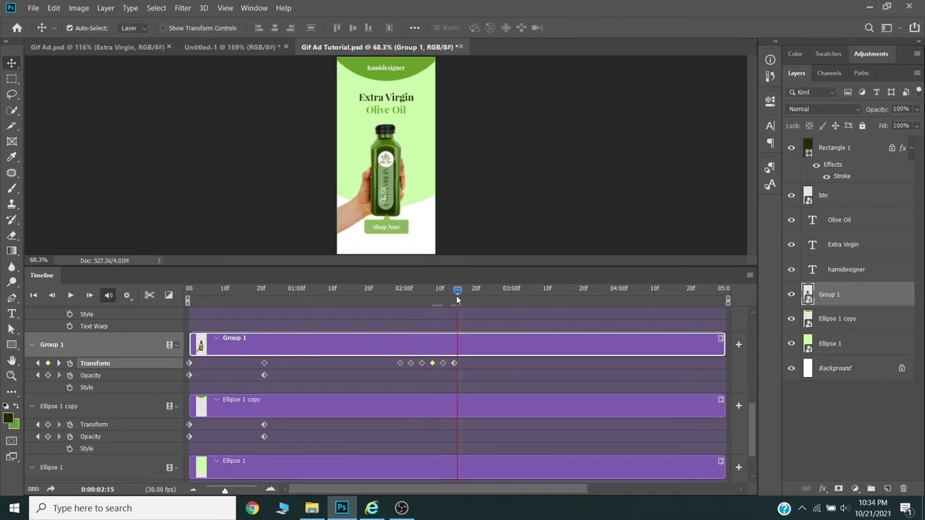
key(ctrl+t)
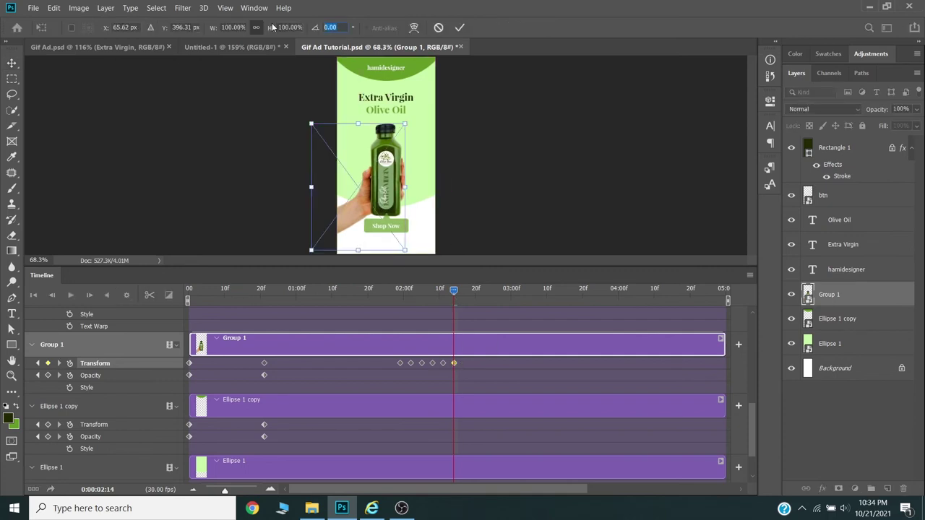
key(Return)
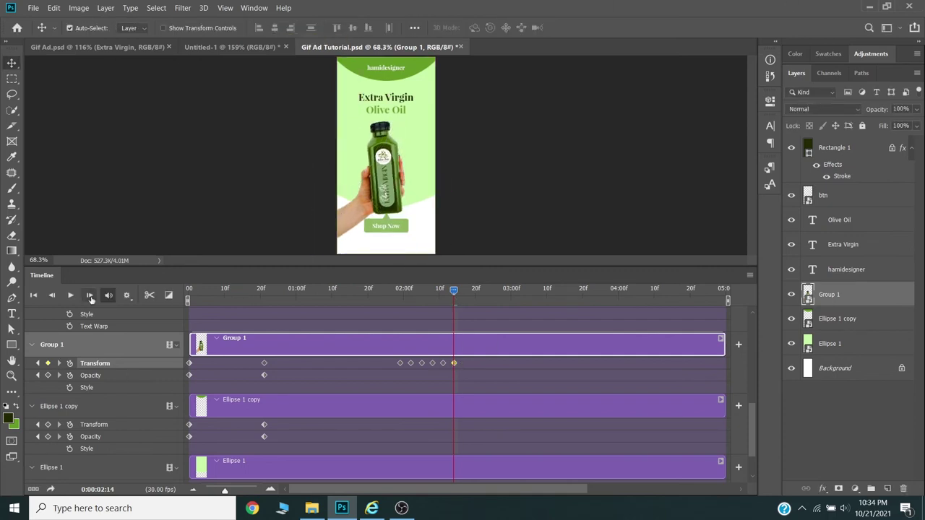
key(ctrl+t)
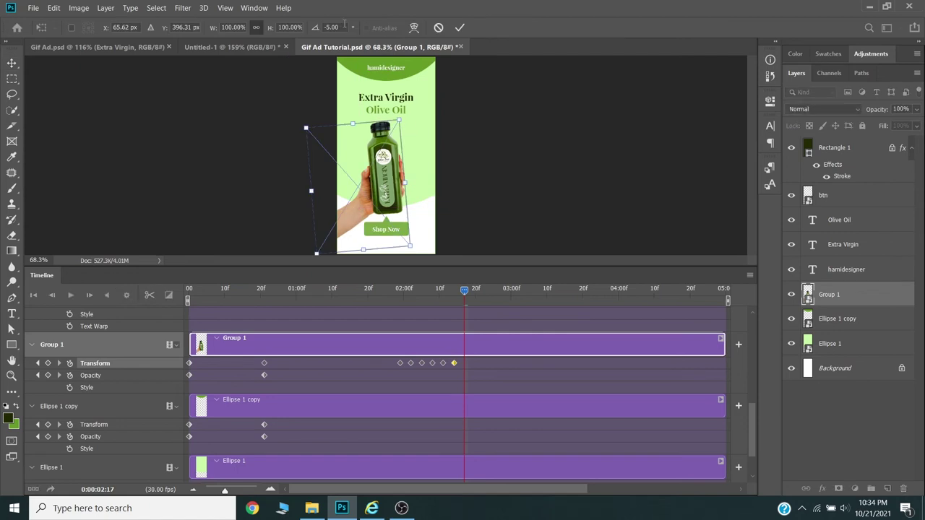
text(0)
key(Return)
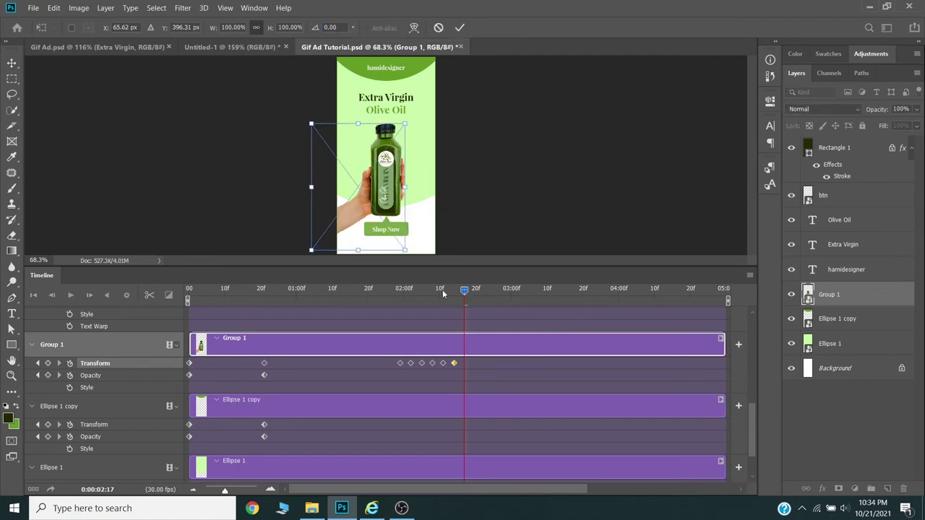
key(Return)
mouse_move(465, 290)
mouse_down()
mouse_move(414, 290)
mouse_move(432, 292)
mouse_up()
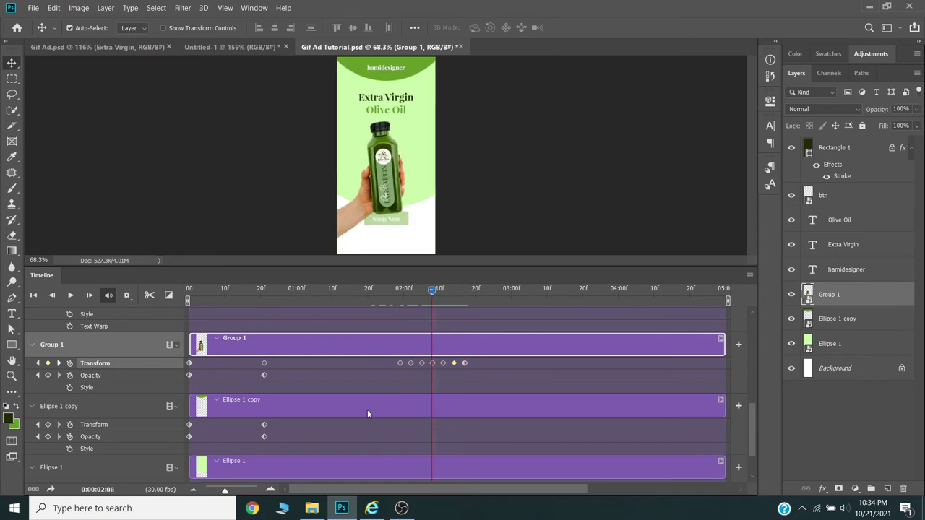
Shift the Shop Now button keyframes after the bottle wiggle and play the animation to check timing
scroll(367, 412, up, 2)
scroll(369, 410, up, 3)
scroll(383, 401, up, 2)
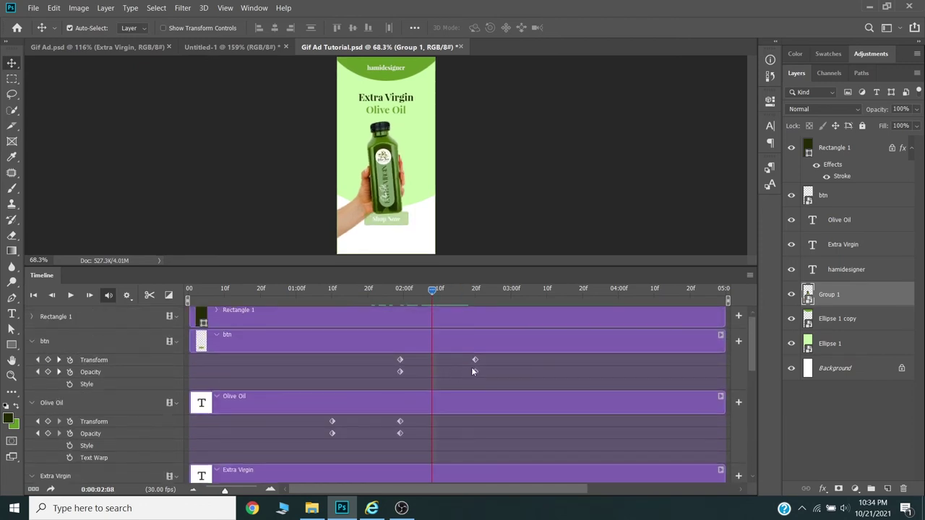
drag(483, 354, 402, 378)
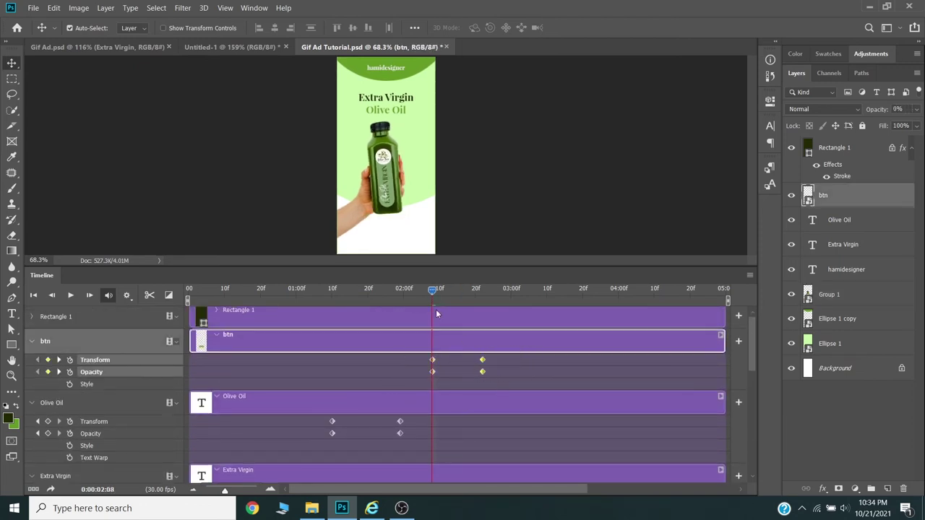
click(403, 289)
drag(196, 267, 197, 375)
click(70, 403)
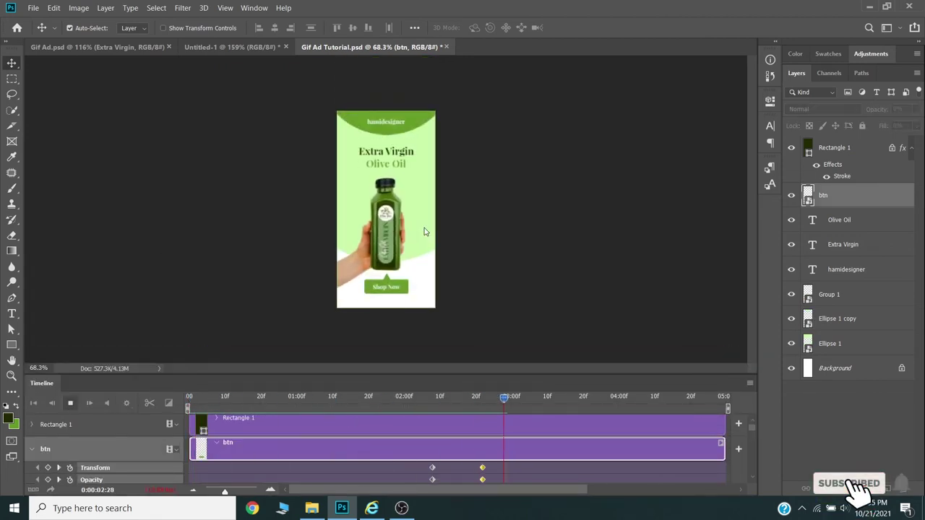
Save the document and export the banner via Save for Web as Gif-Ad.gif
key(ctrl+s)
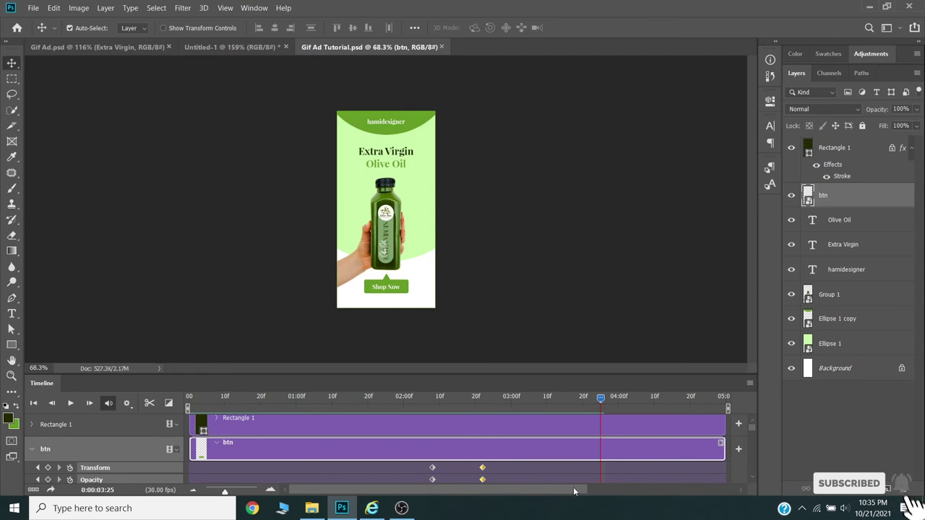
key(ctrl+alt+shift+s)
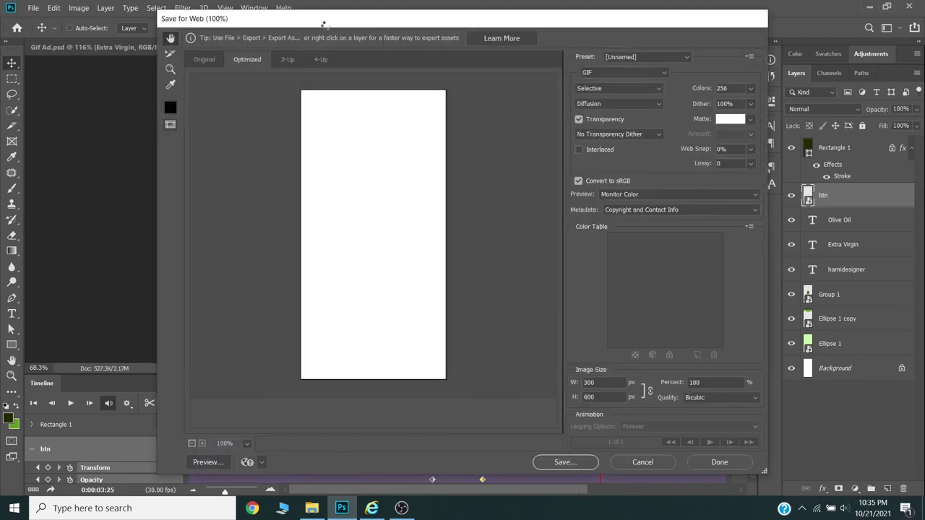
click(624, 72)
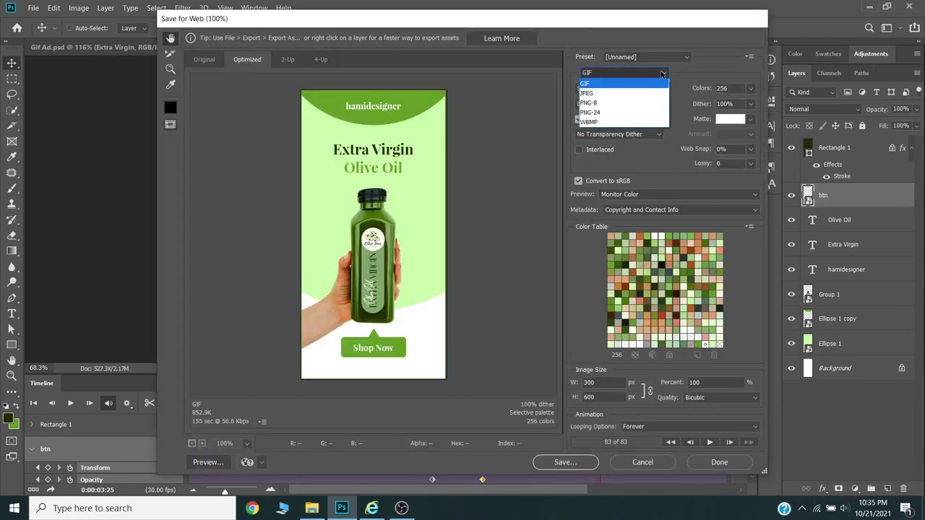
click(599, 75)
click(568, 469)
click(488, 246)
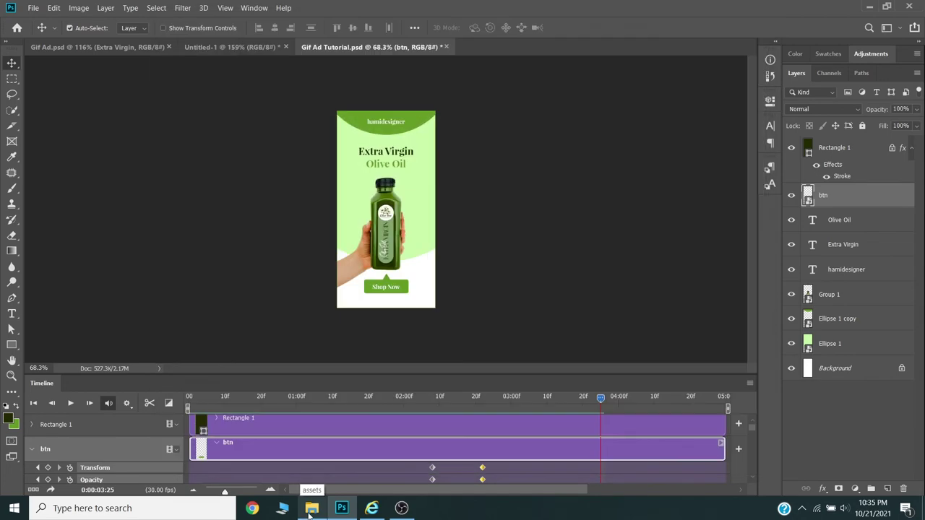
Open Gif-Ad.gif from the GIF animated Ad folder in Internet Explorer
click(311, 508)
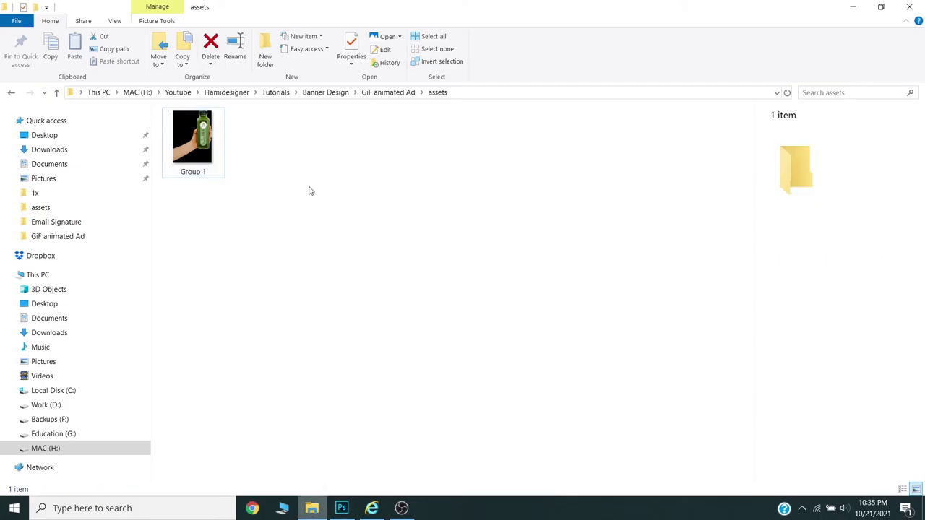
click(388, 92)
right_click(279, 208)
click(200, 181)
double_click(201, 181)
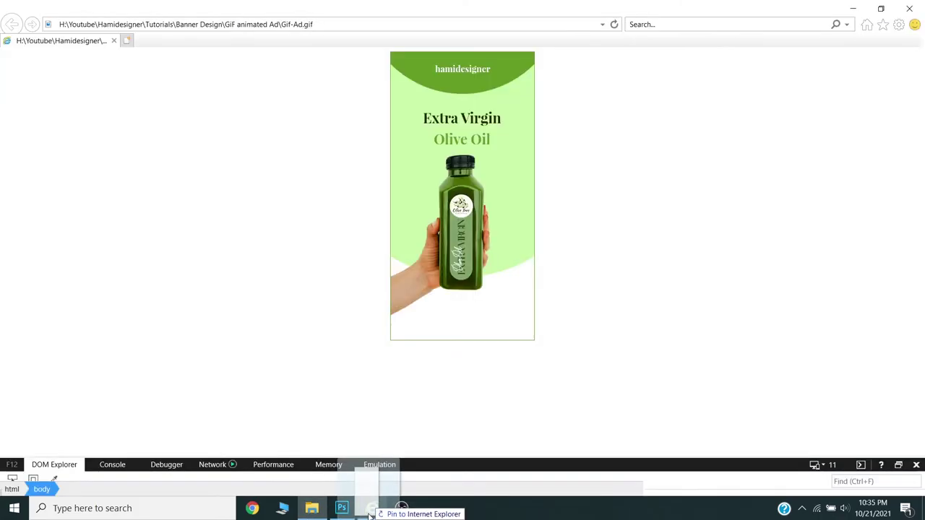